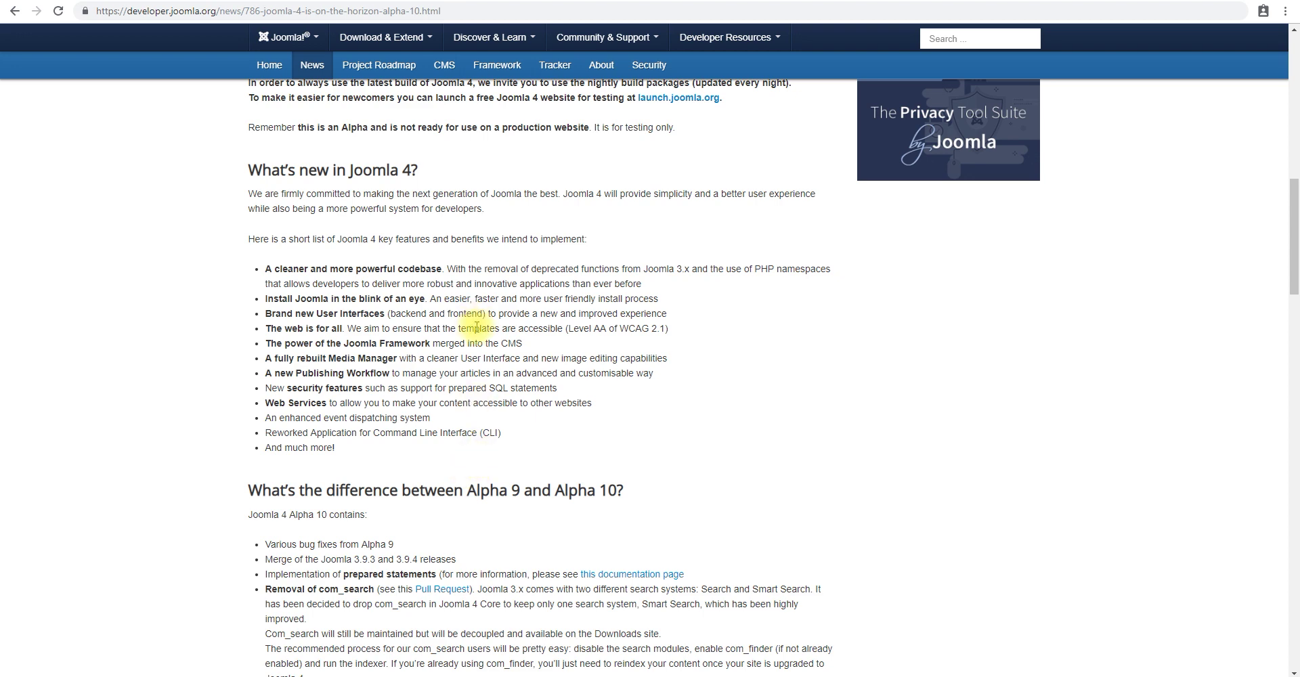
# - In the alpha 10 article, highlight the cleaner codebase, quick install and new user interface points
pyautogui.scroll(12, 415, 302)
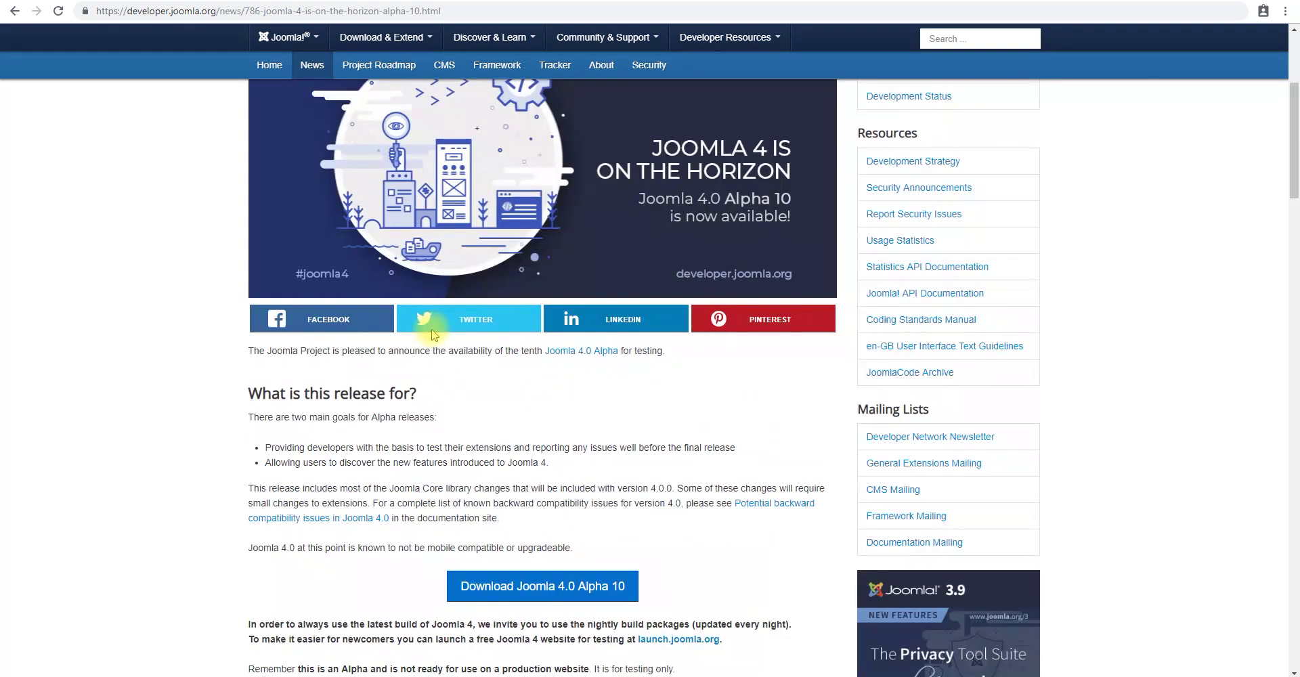
pyautogui.scroll(-10, 434, 334)
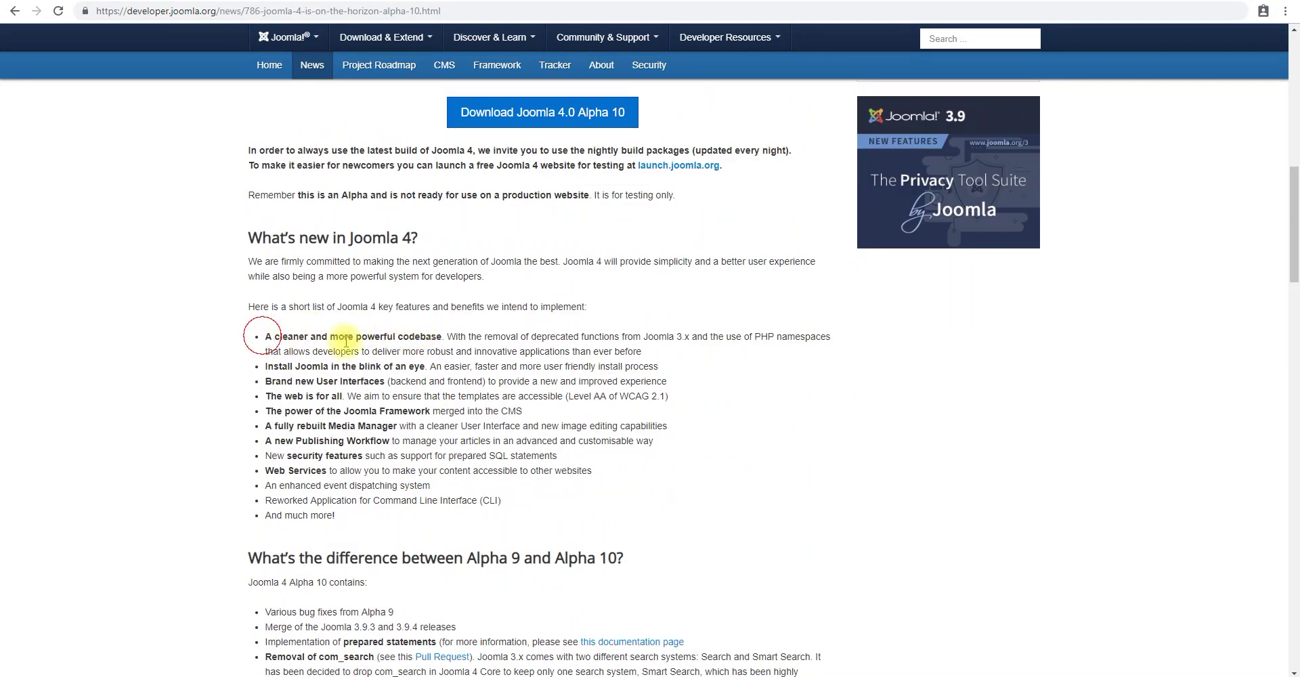
pyautogui.moveTo(265, 337); pyautogui.dragTo(397, 351)
pyautogui.moveTo(279, 366); pyautogui.dragTo(421, 366)
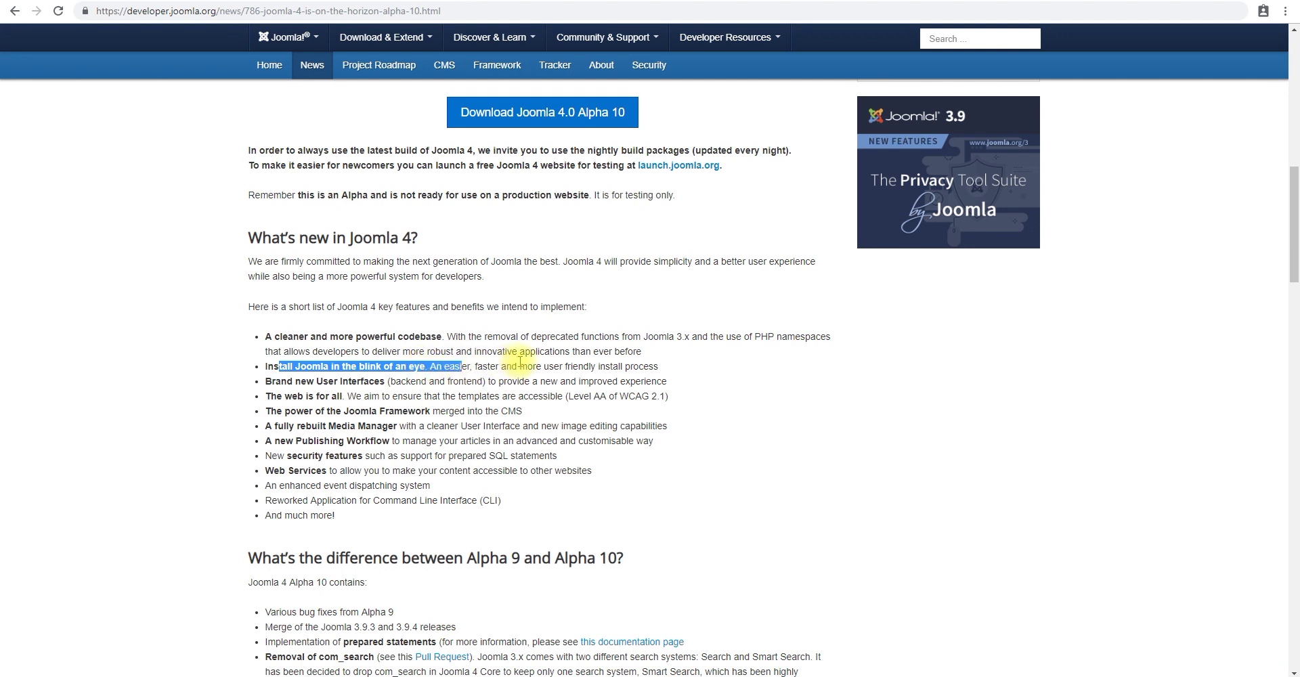
pyautogui.moveTo(506, 369); pyautogui.dragTo(501, 366)
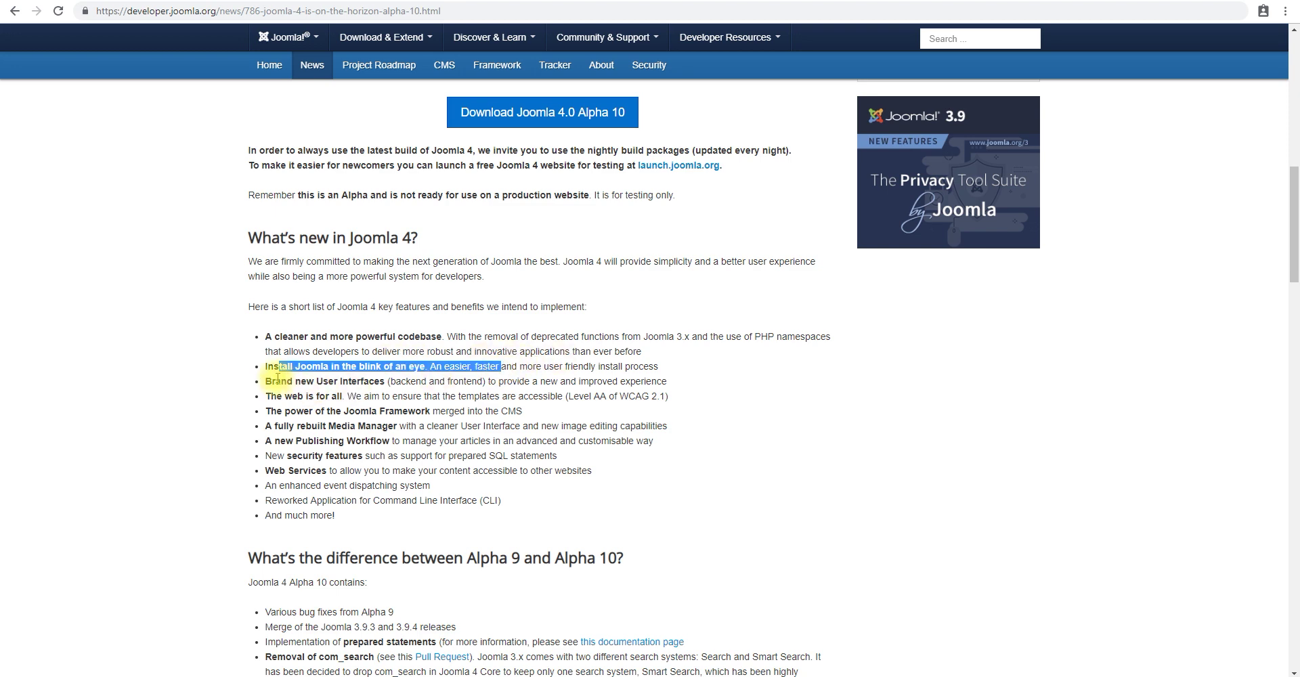
pyautogui.moveTo(271, 382); pyautogui.dragTo(524, 383)
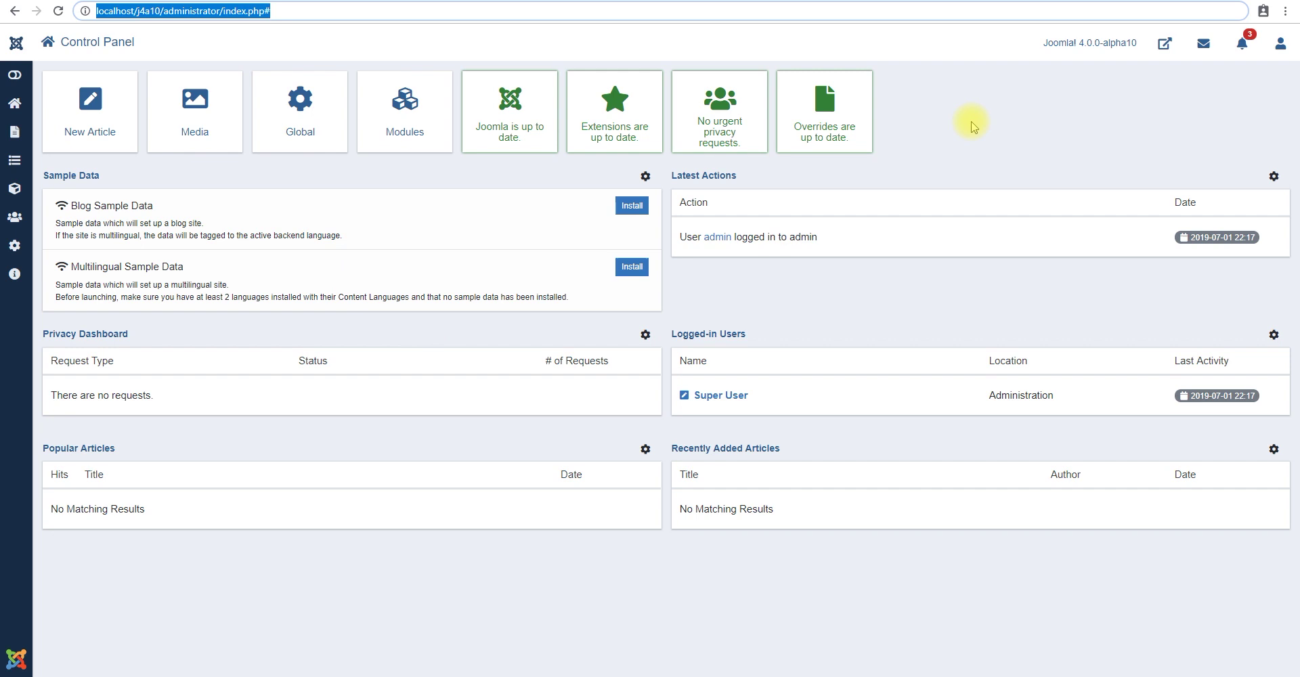
pyautogui.click(973, 125)
pyautogui.click(565, 2)
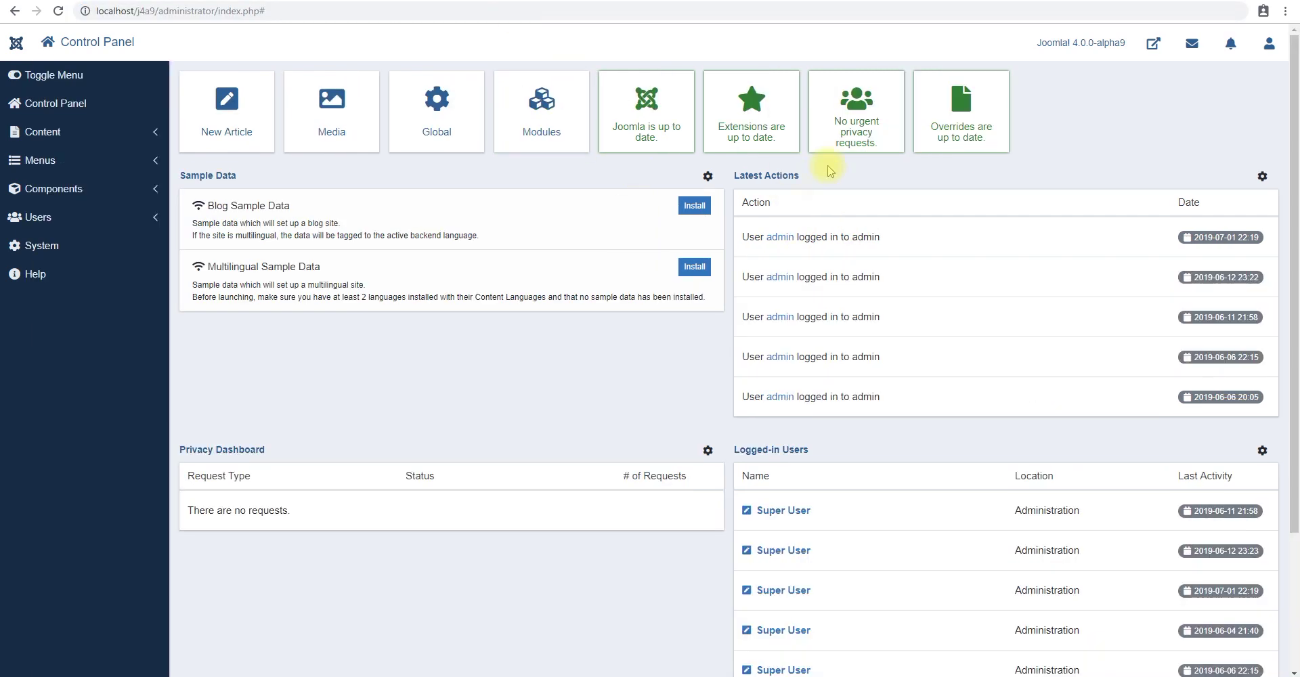
pyautogui.click(61, 74)
pyautogui.click(458, 2)
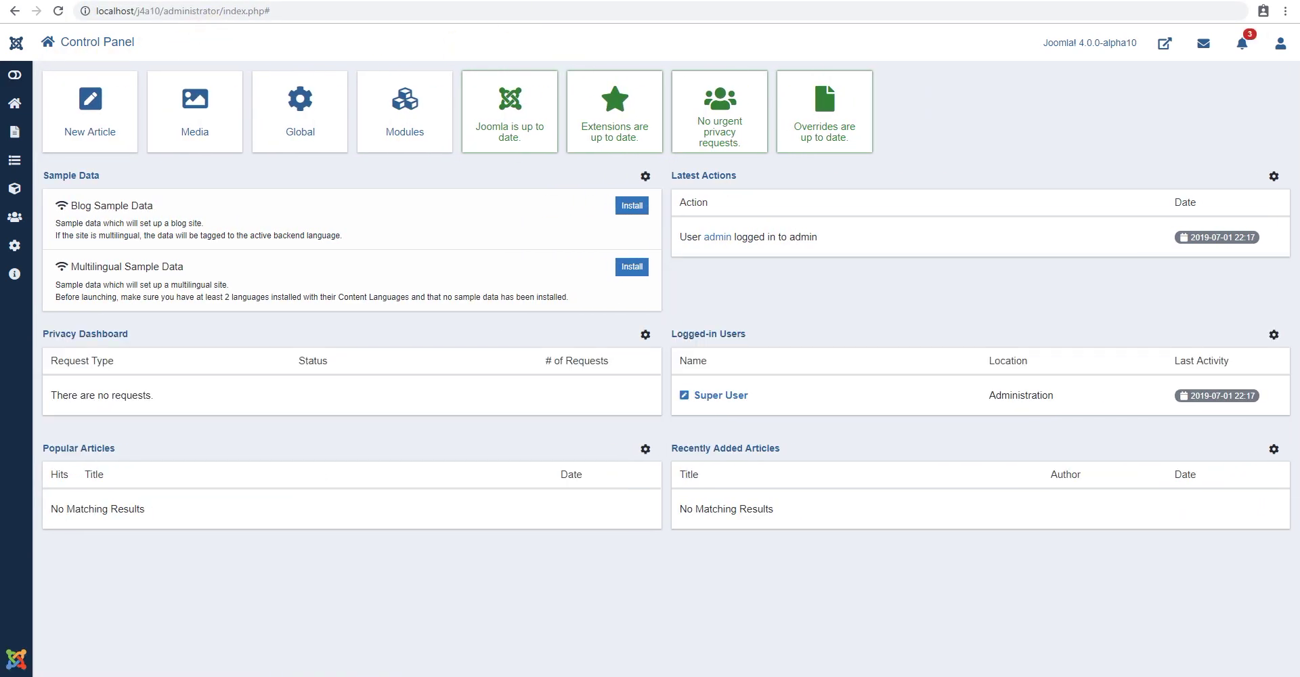
pyautogui.click(154, 3)
pyautogui.click(458, 2)
pyautogui.click(155, 3)
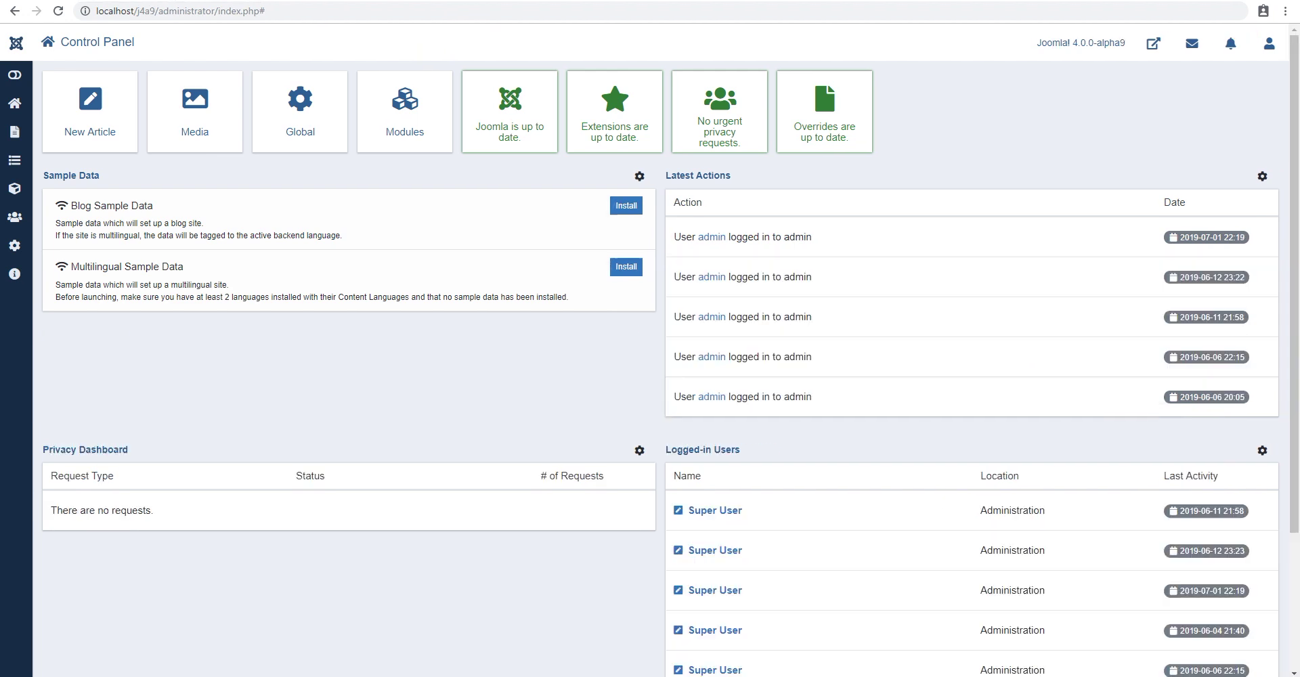
pyautogui.click(458, 2)
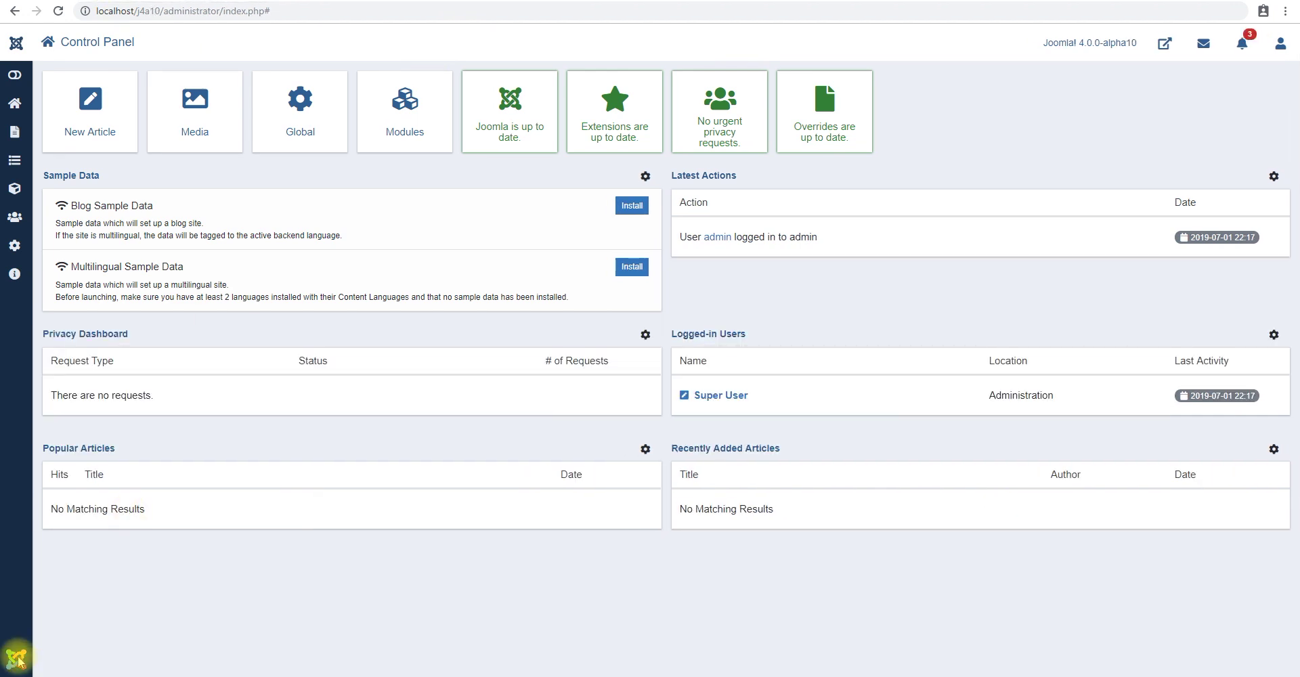
pyautogui.click(154, 3)
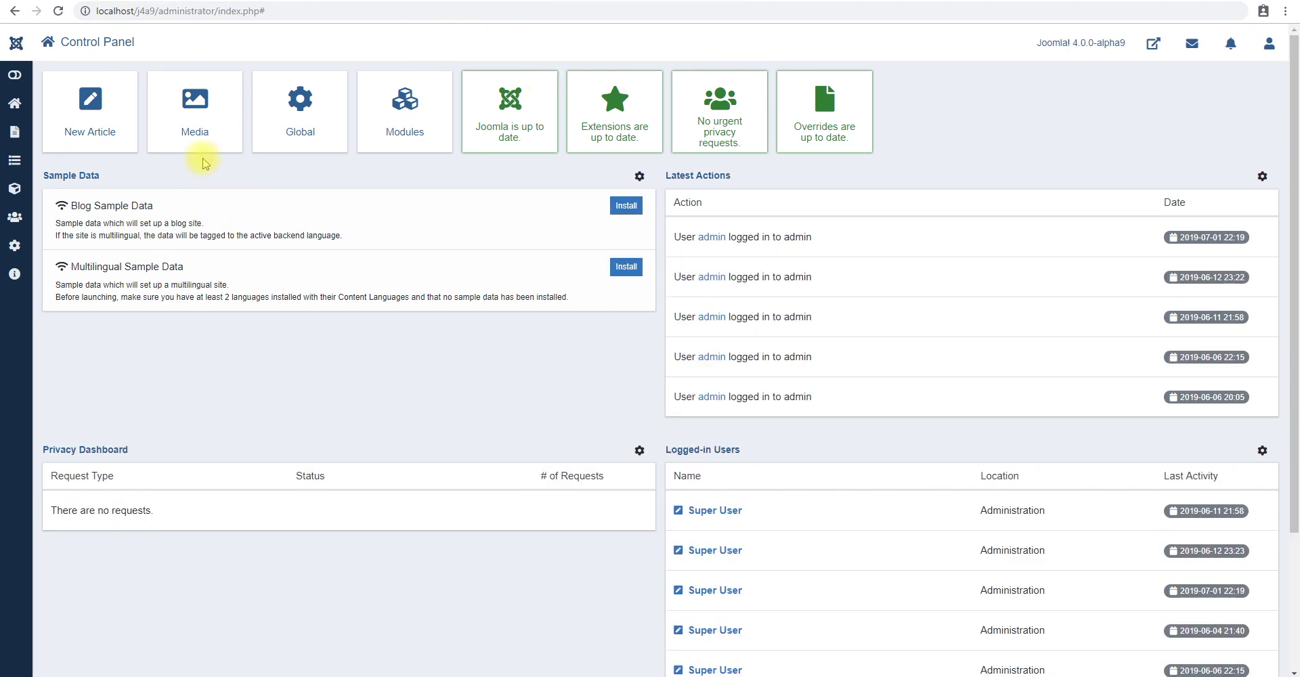
pyautogui.hotkey('ctrl', 'Tab')
pyautogui.hotkey('ctrl', 'Tab')
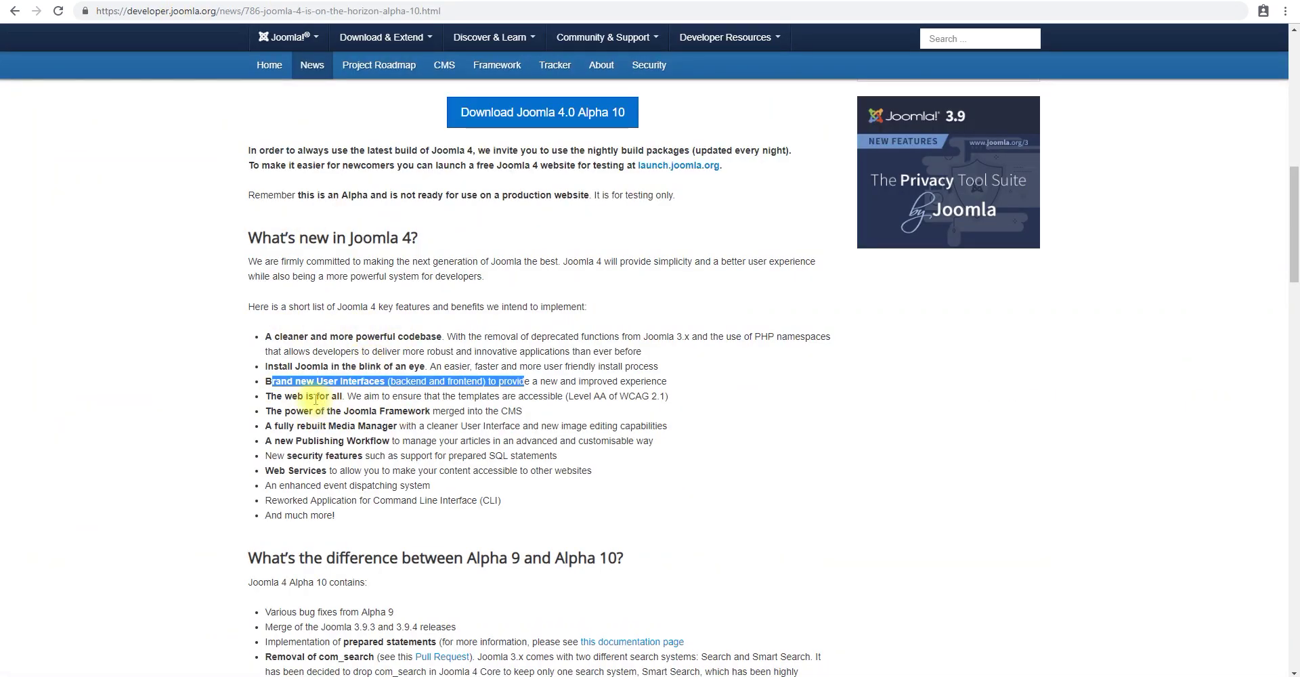
pyautogui.moveTo(306, 398); pyautogui.dragTo(640, 392)
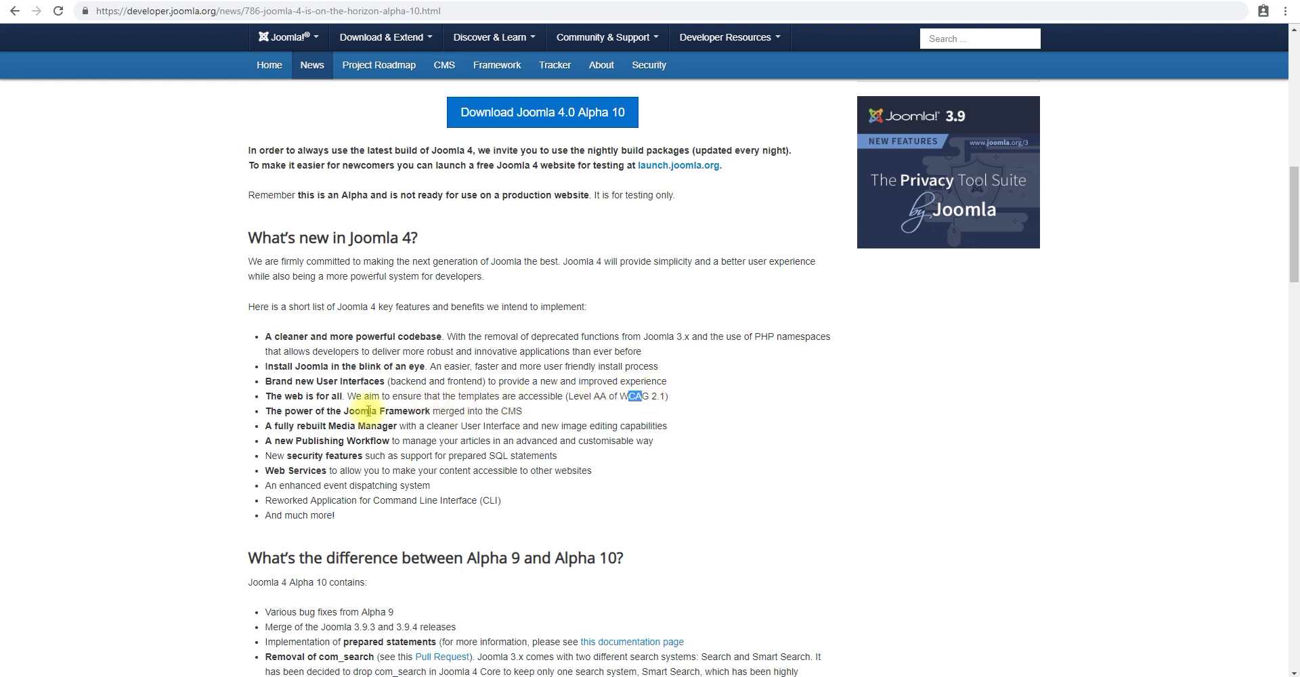
pyautogui.moveTo(296, 411); pyautogui.dragTo(506, 409)
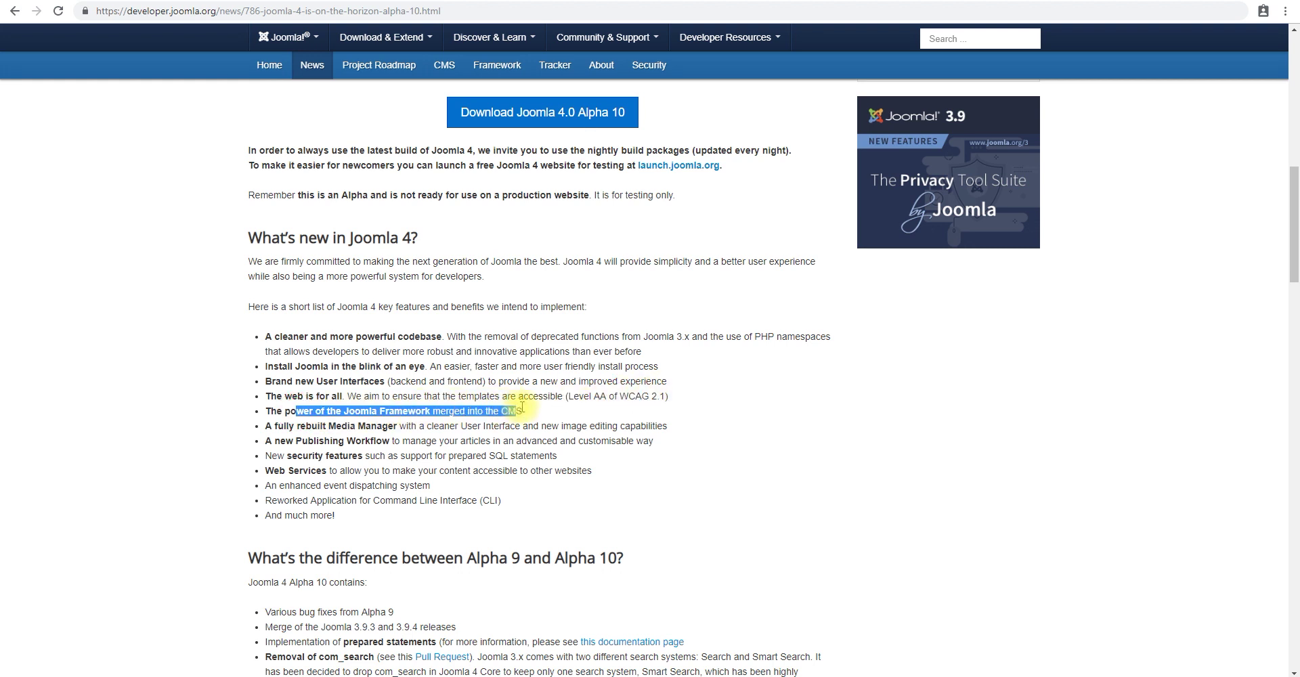
pyautogui.moveTo(276, 411); pyautogui.dragTo(541, 413)
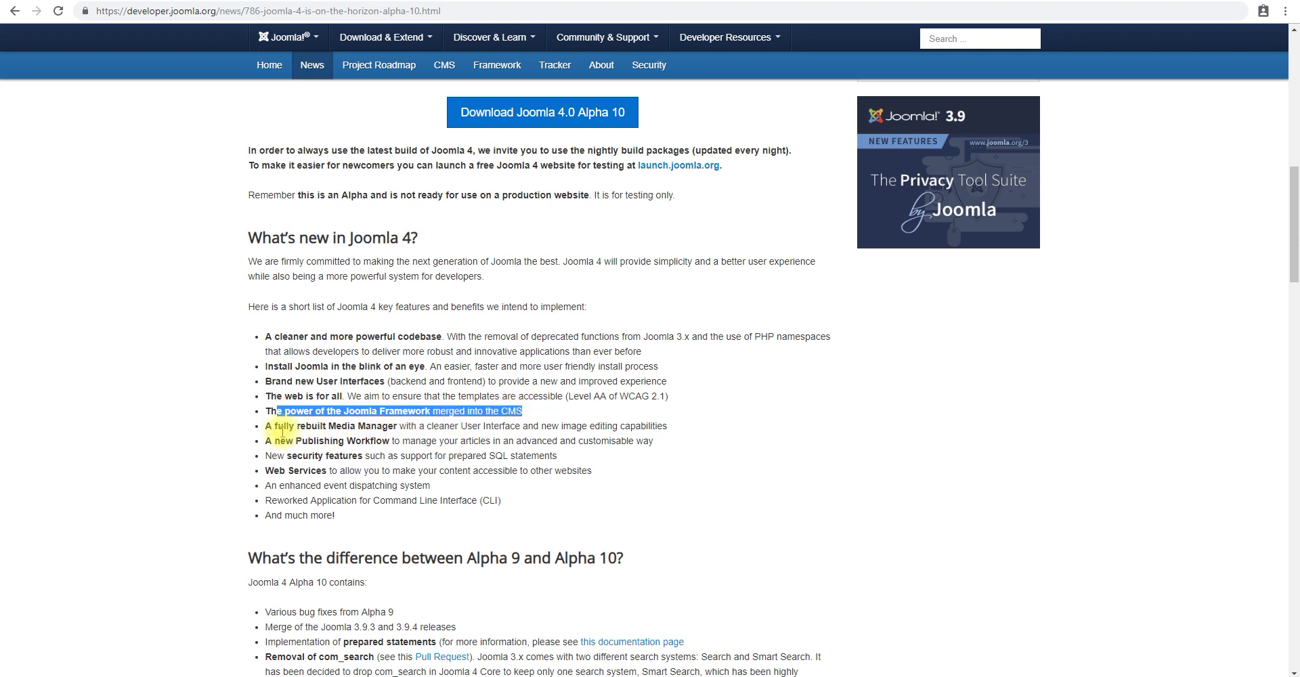
pyautogui.moveTo(279, 427); pyautogui.dragTo(431, 429)
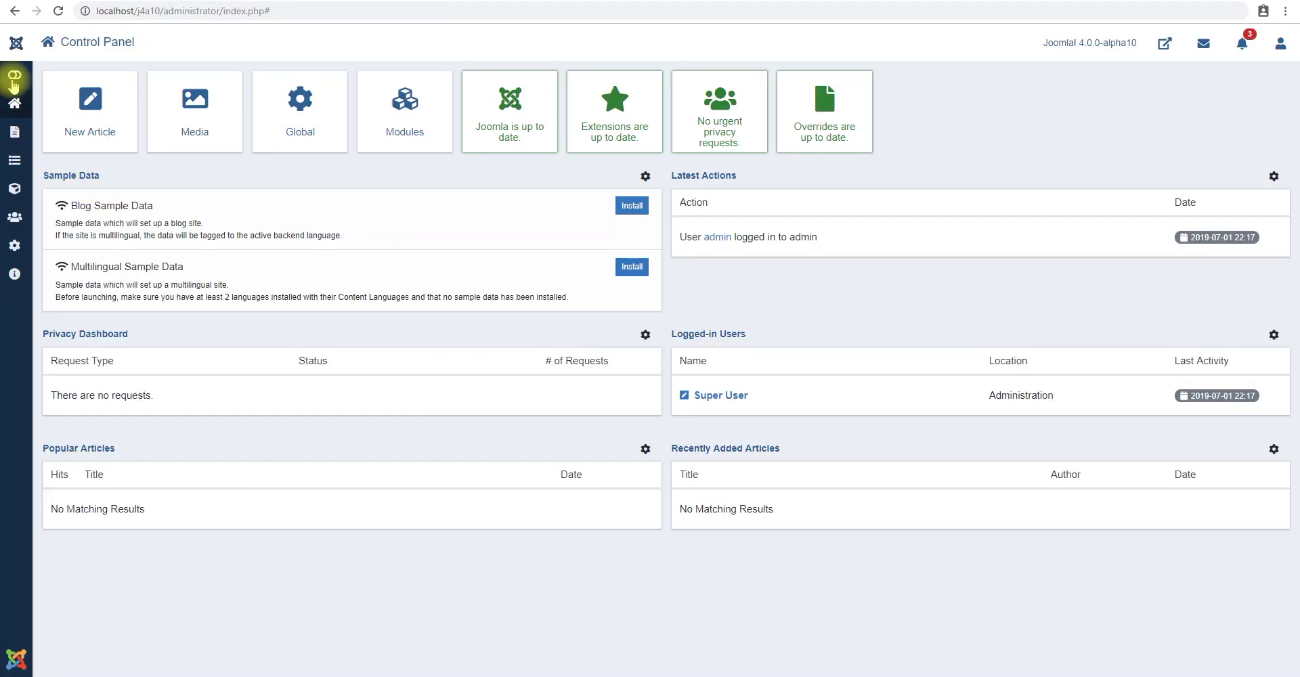
# - Go to Content > Media and open joomla_black.png in the image editor
pyautogui.click(15, 74)
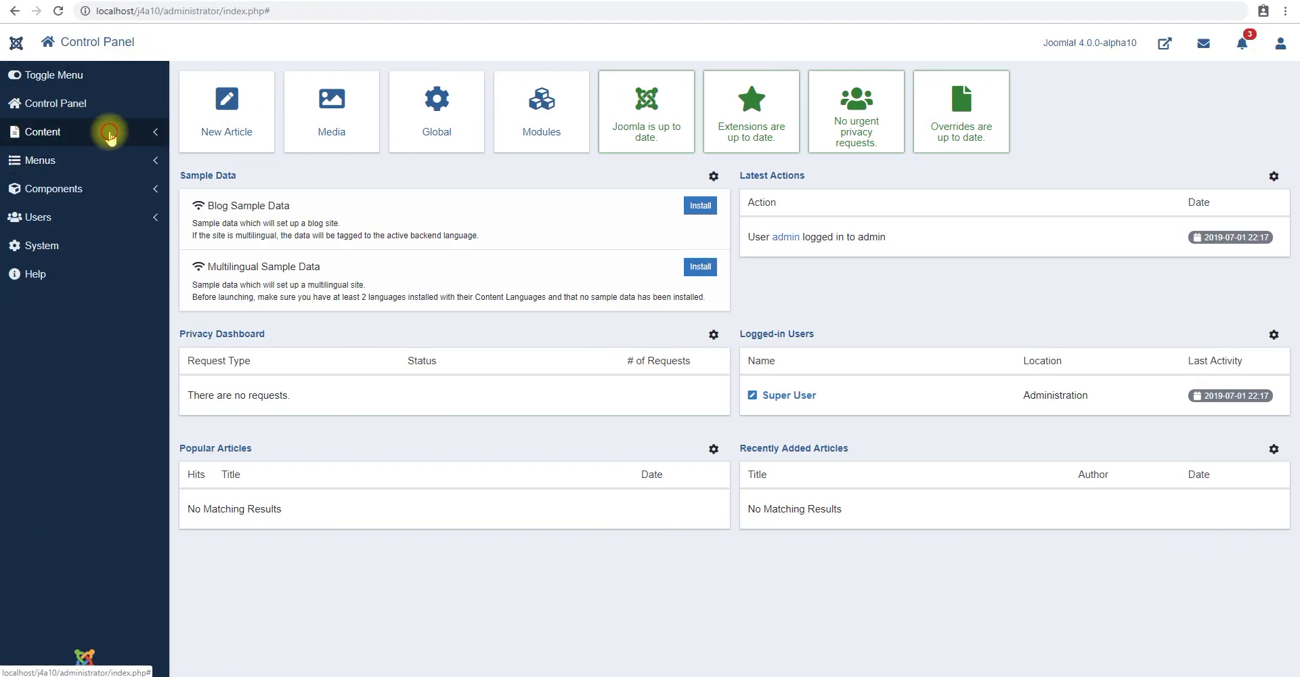
pyautogui.click(121, 134)
pyautogui.click(37, 290)
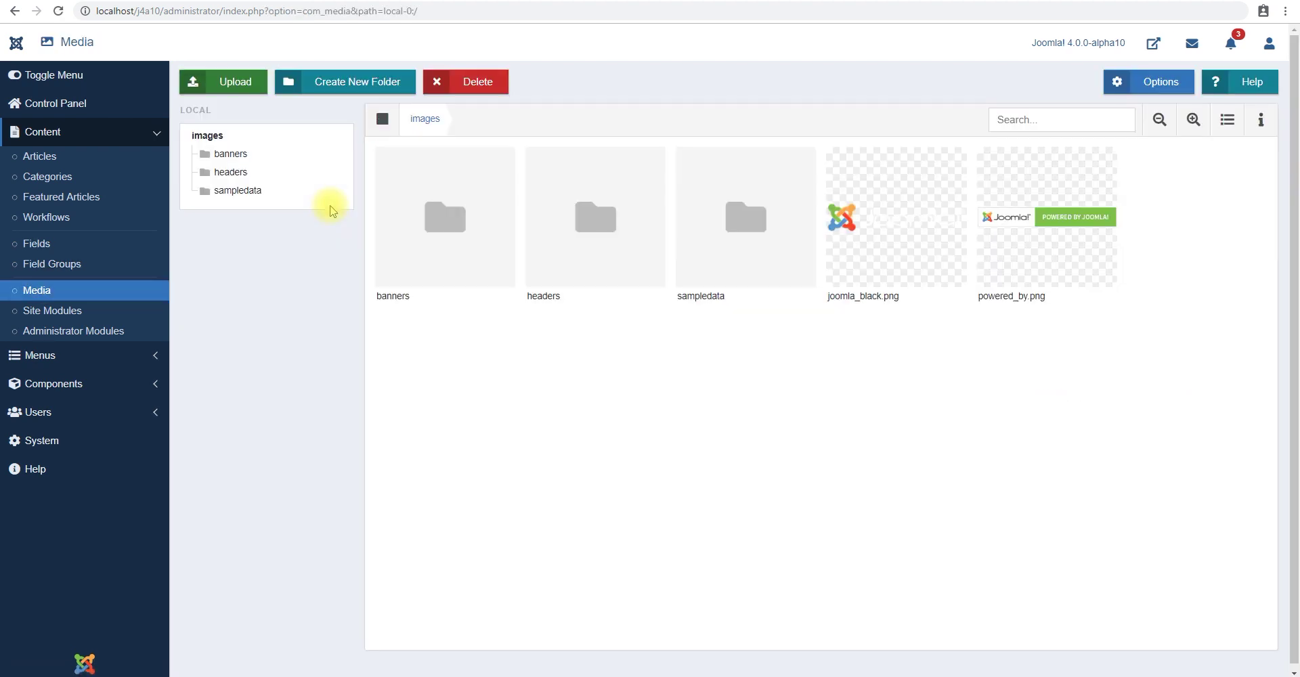
pyautogui.click(895, 222)
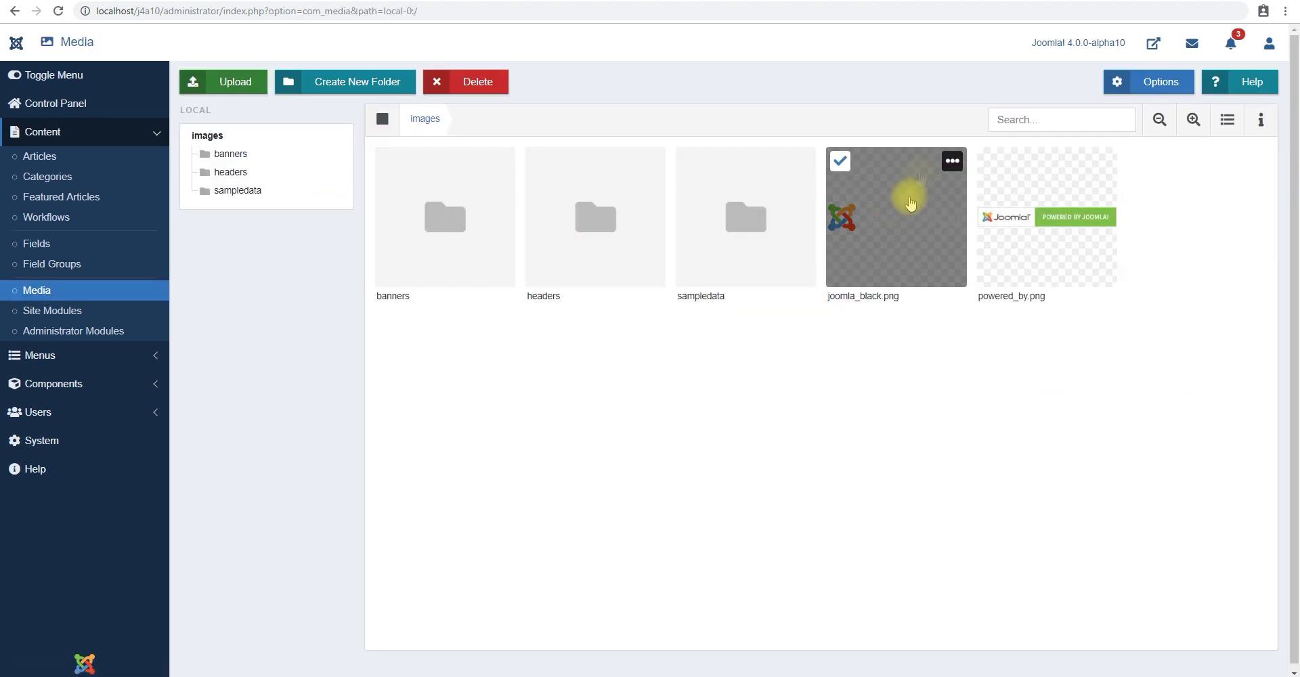
pyautogui.click(952, 160)
pyautogui.click(952, 162)
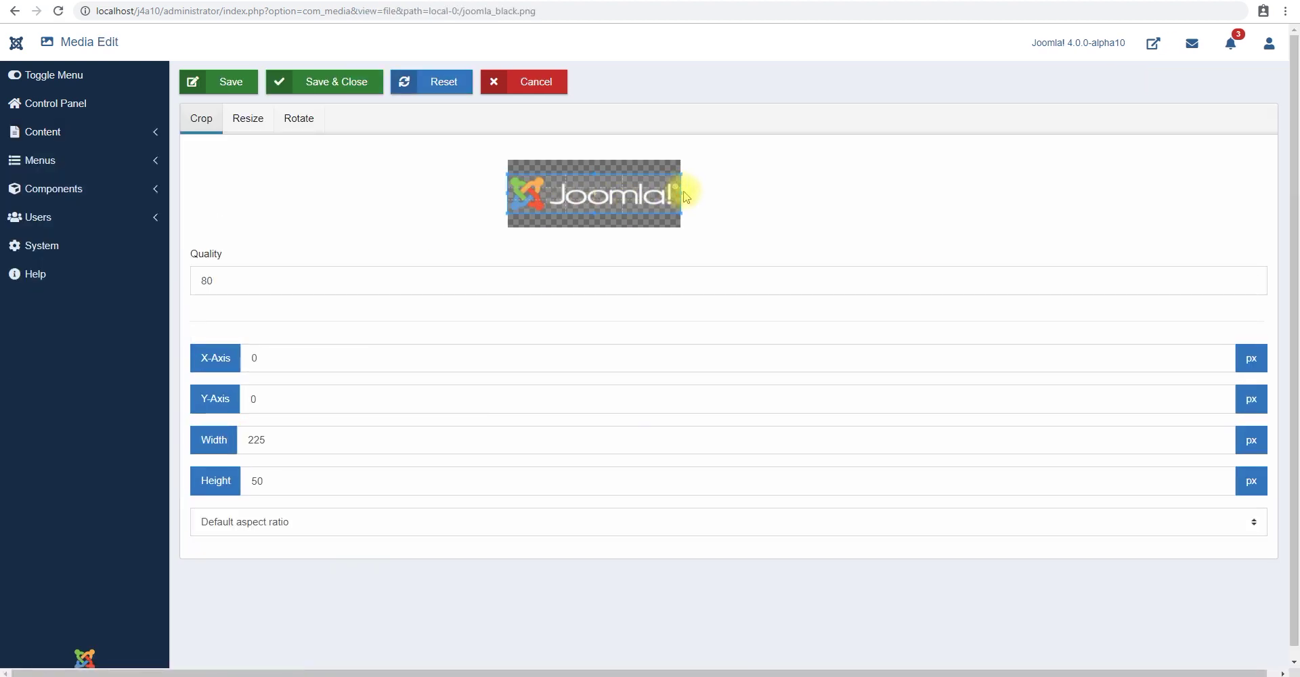
# - Set the crop aspect ratio to None, crop the logo to 51 × 49 px, and save and close
pyautogui.moveTo(682, 192)
pyautogui.mouseDown()
pyautogui.moveTo(539, 197)
pyautogui.moveTo(687, 198)
pyautogui.mouseUp()
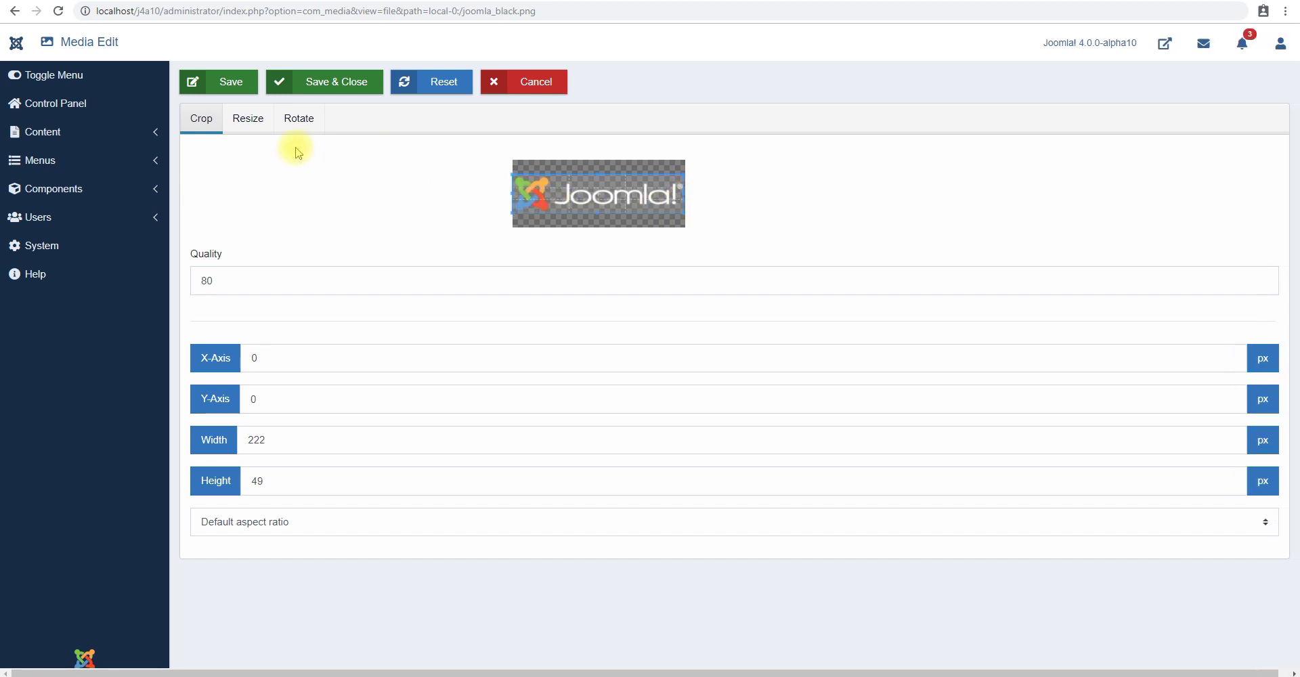
pyautogui.click(249, 120)
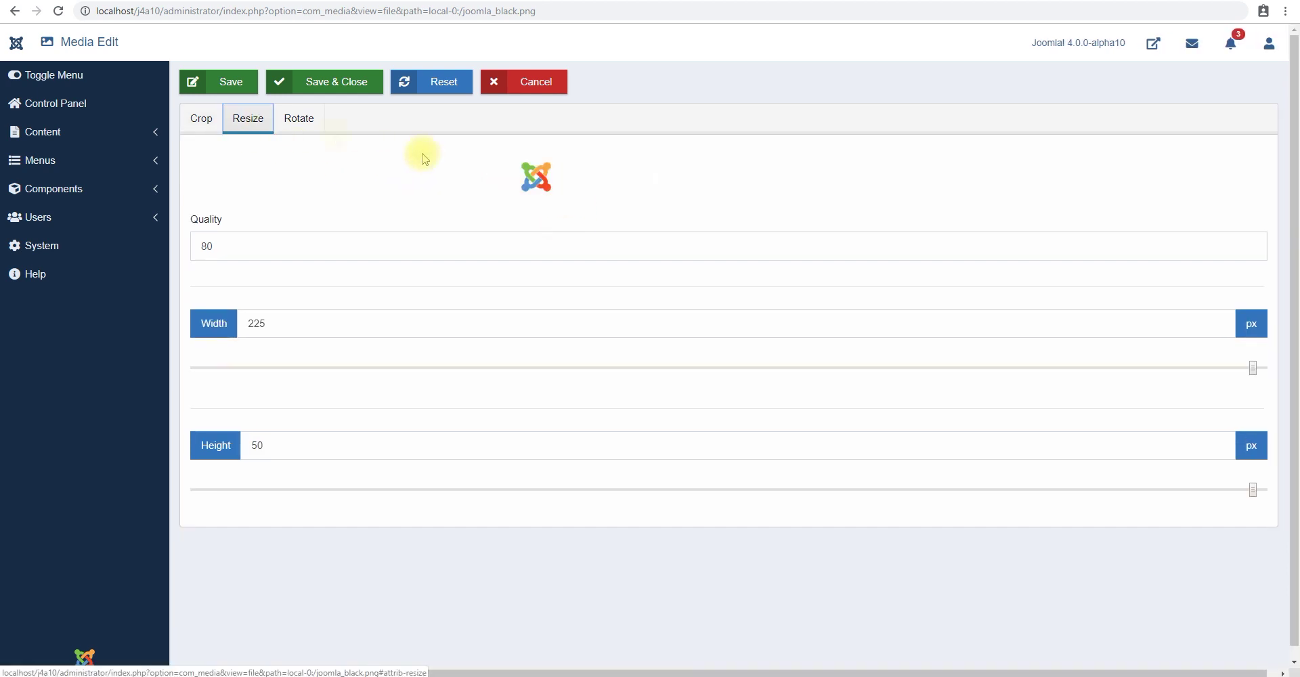
pyautogui.click(212, 124)
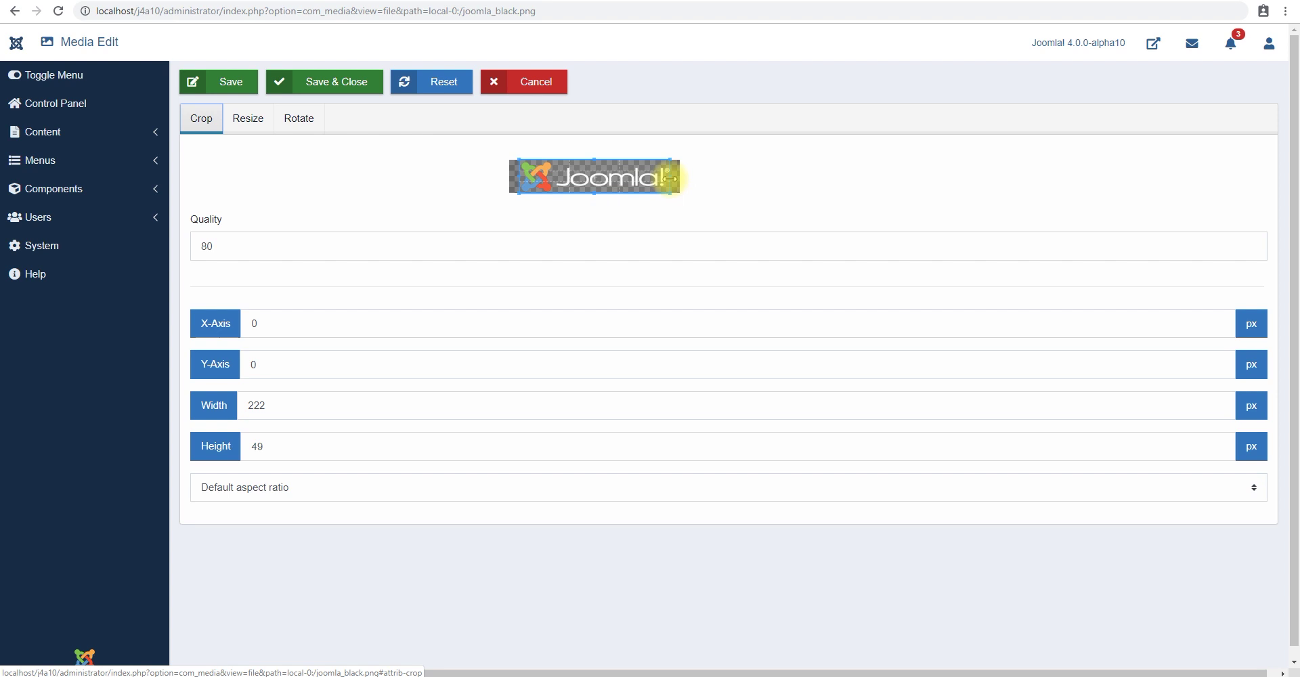
pyautogui.moveTo(668, 178); pyautogui.dragTo(546, 190)
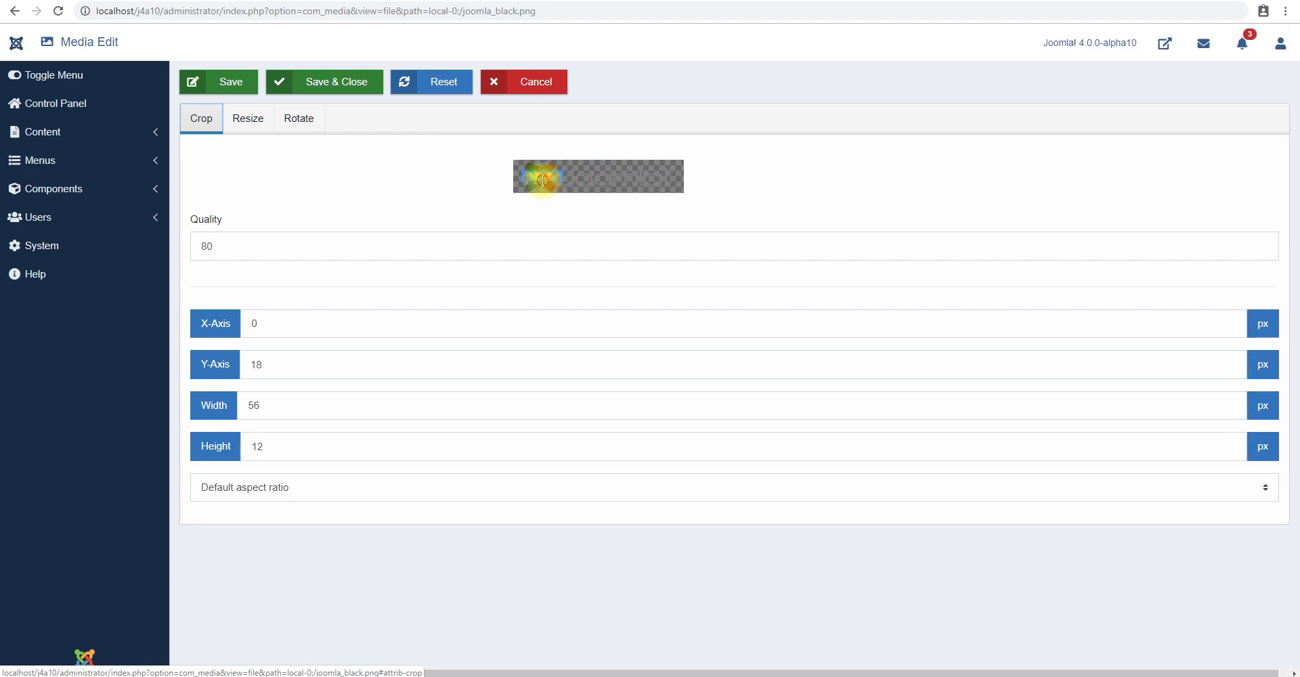
pyautogui.click(1165, 488)
pyautogui.click(325, 520)
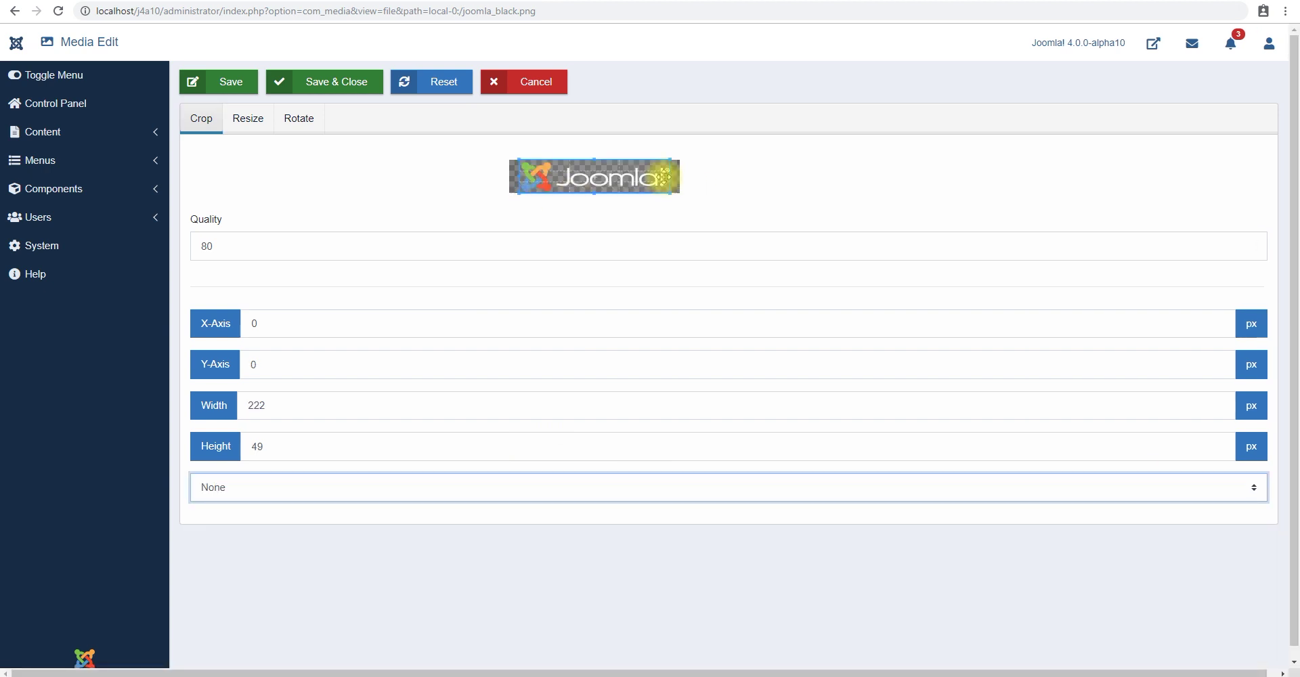
pyautogui.moveTo(671, 177); pyautogui.dragTo(559, 178)
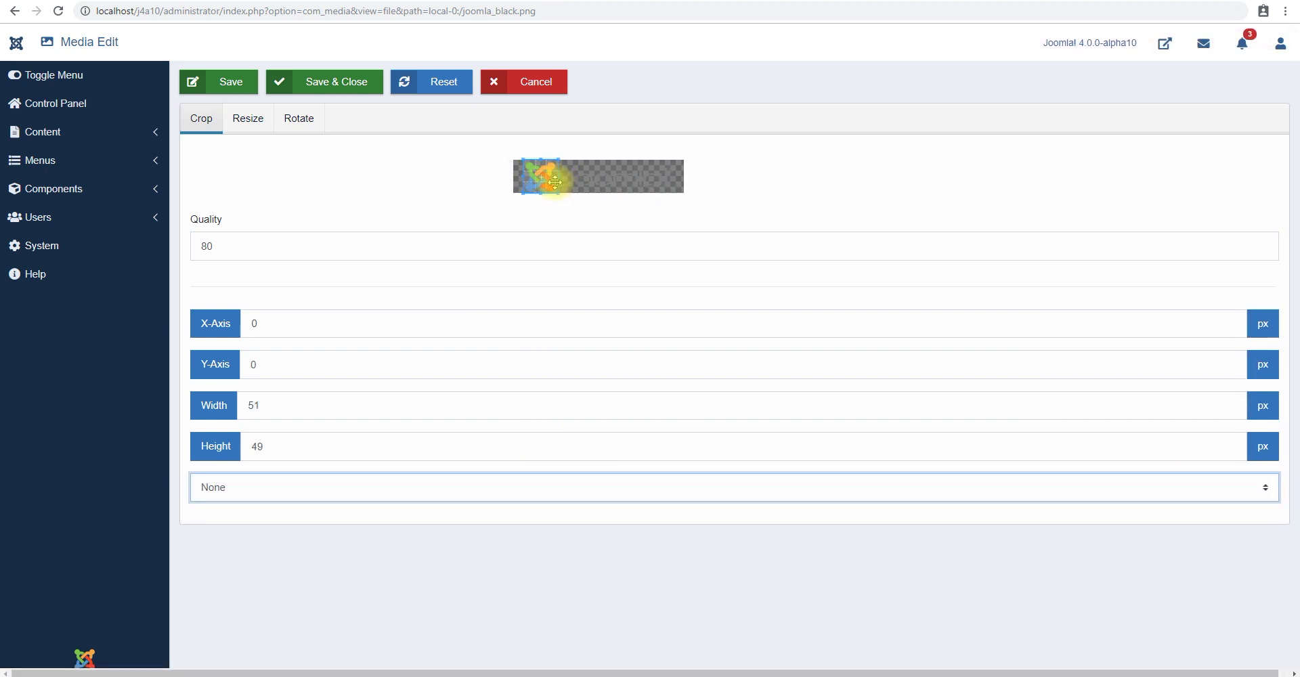
pyautogui.click(230, 81)
pyautogui.click(337, 81)
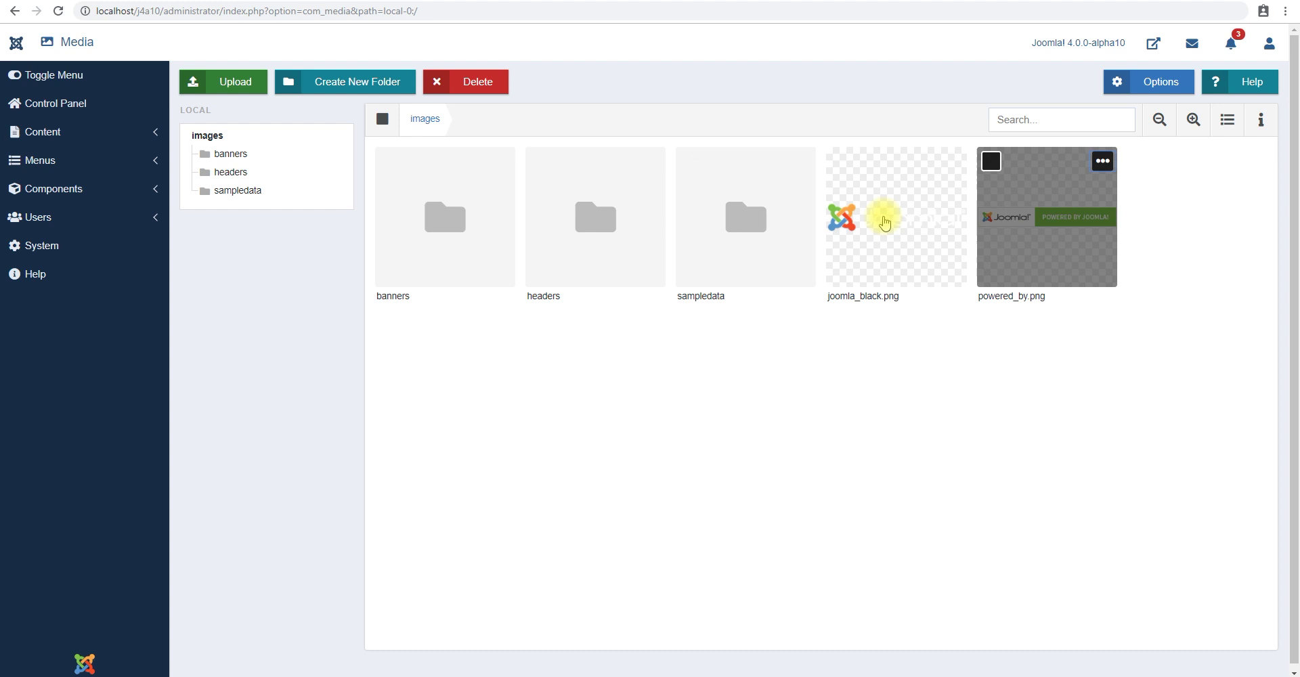
# - Leave the image editor unchanged, then start renaming joomla_black.png and cancel
pyautogui.click(964, 270)
pyautogui.click(951, 160)
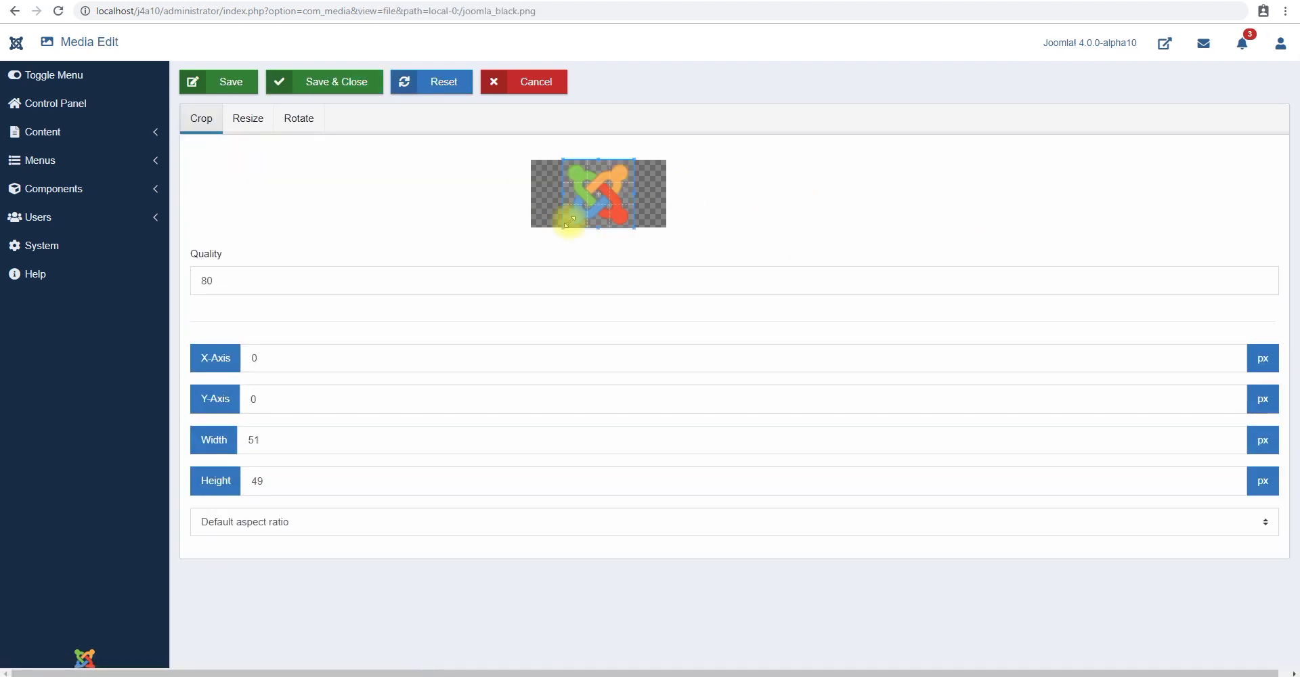
pyautogui.click(507, 84)
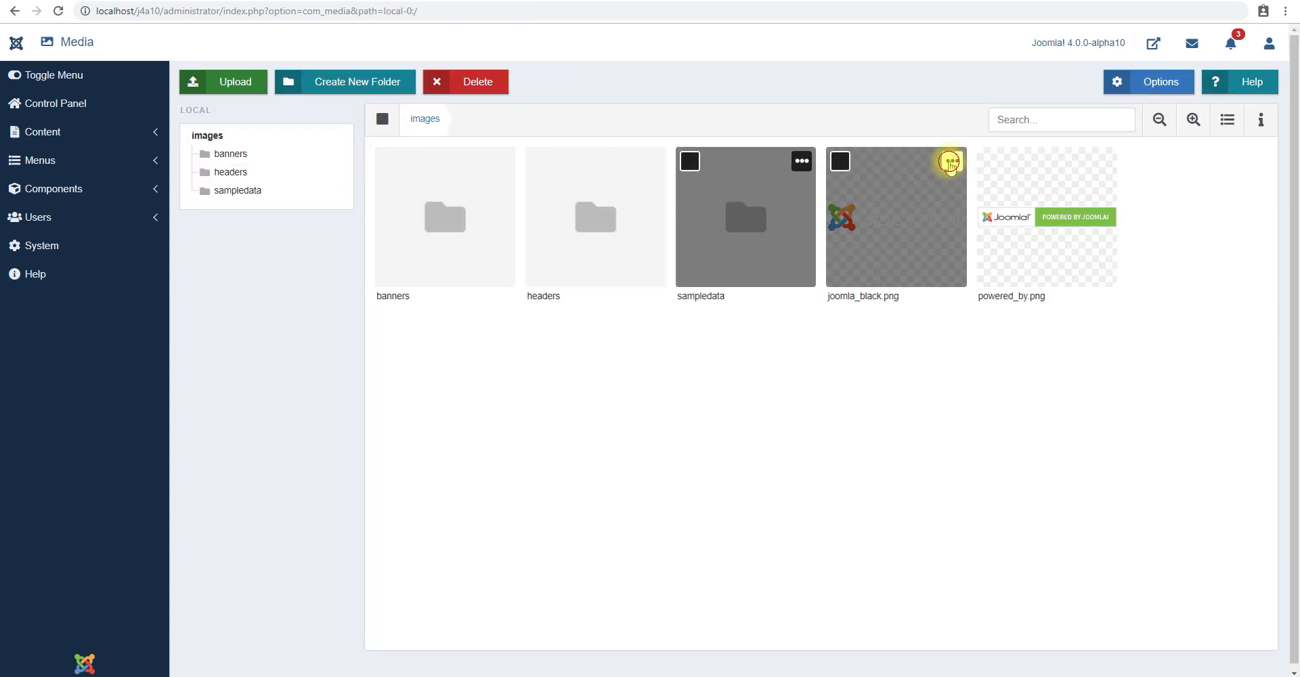
pyautogui.click(950, 162)
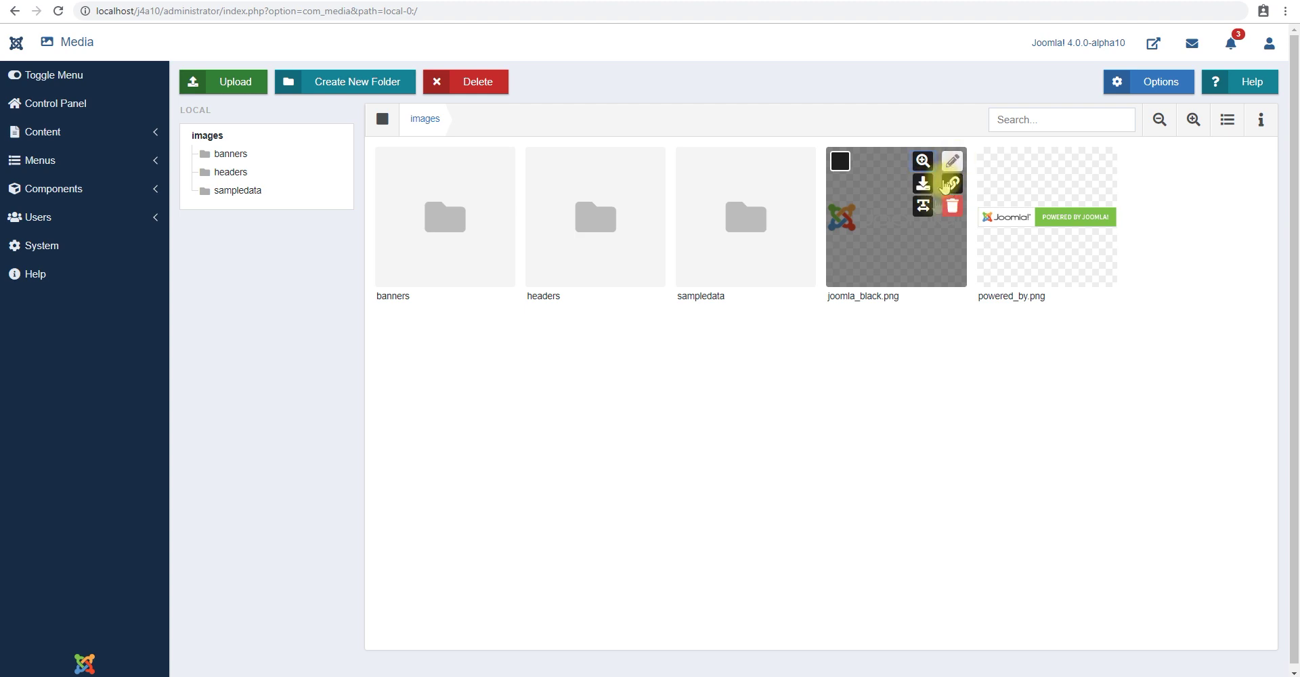
pyautogui.click(922, 205)
pyautogui.click(652, 408)
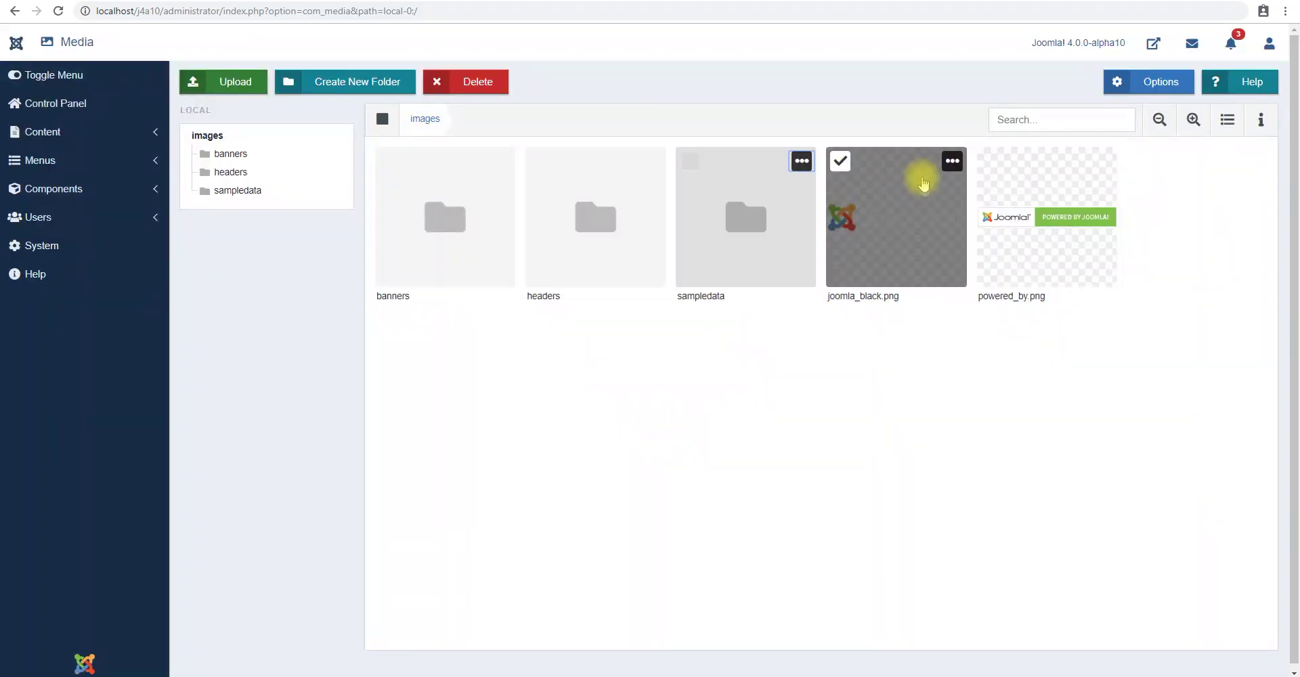
# - Generate and copy a sharable link for joomla_black.png, then load it in a new browser tab
pyautogui.click(952, 161)
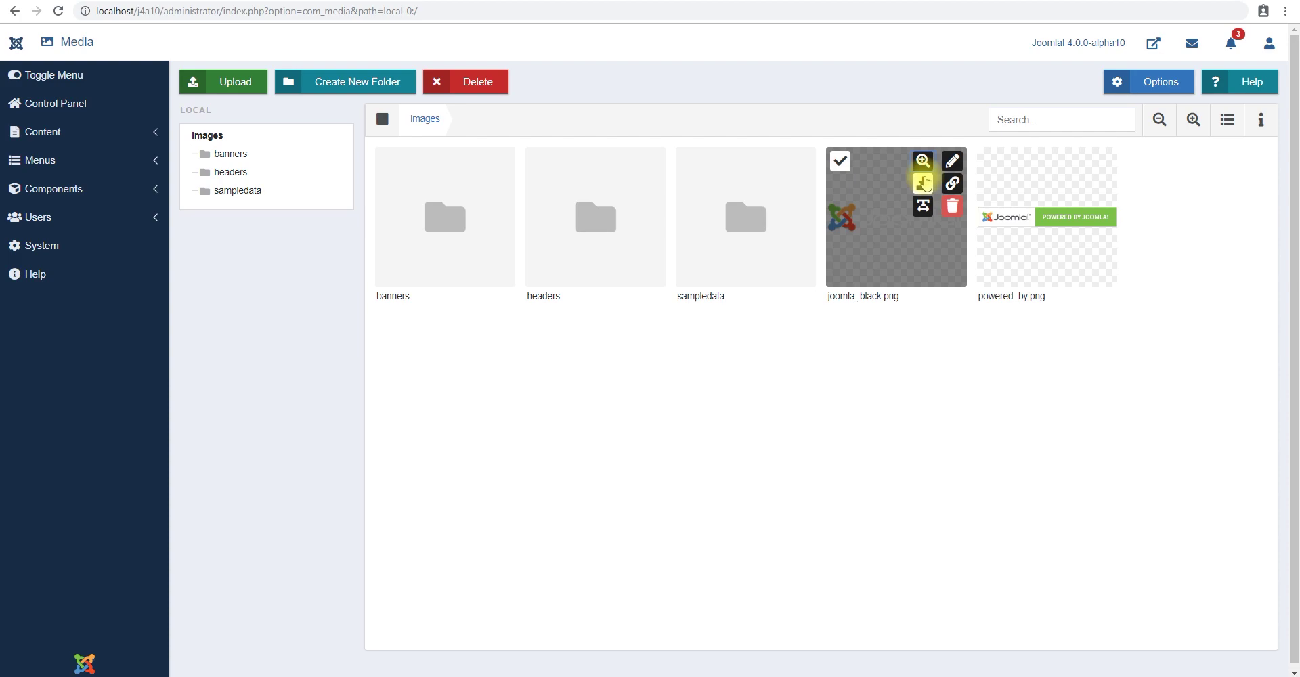
pyautogui.click(951, 184)
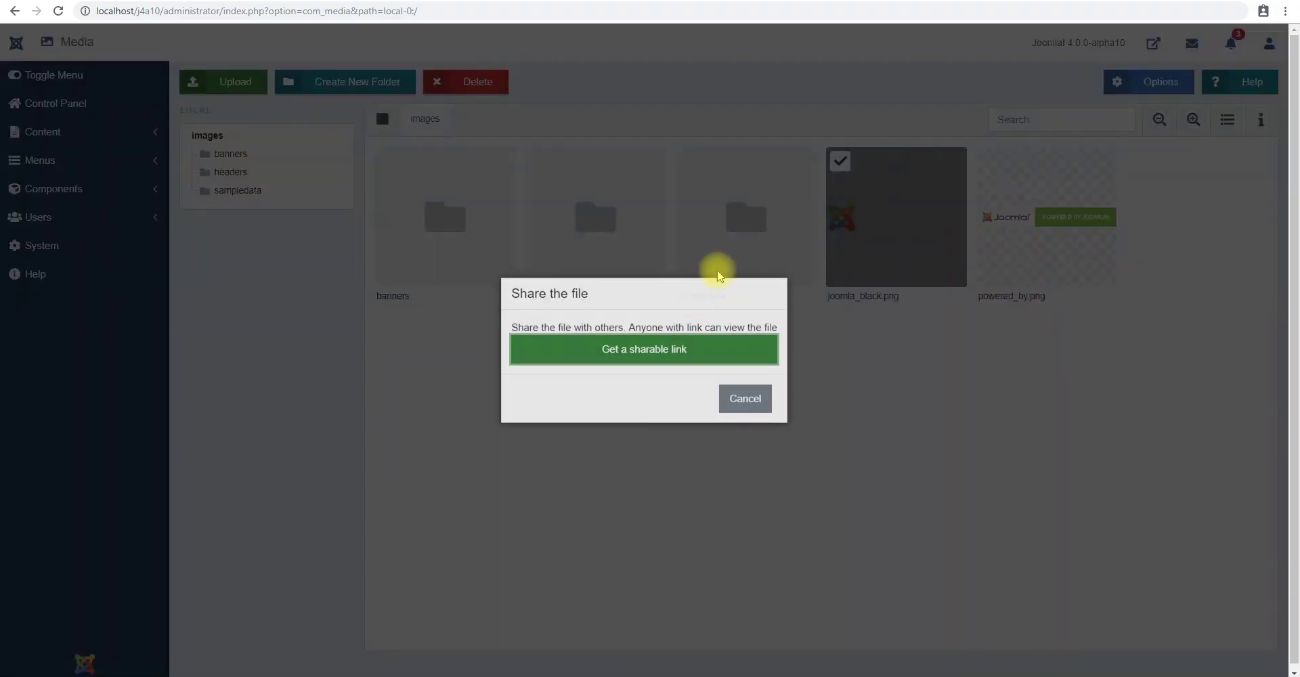
pyautogui.click(596, 350)
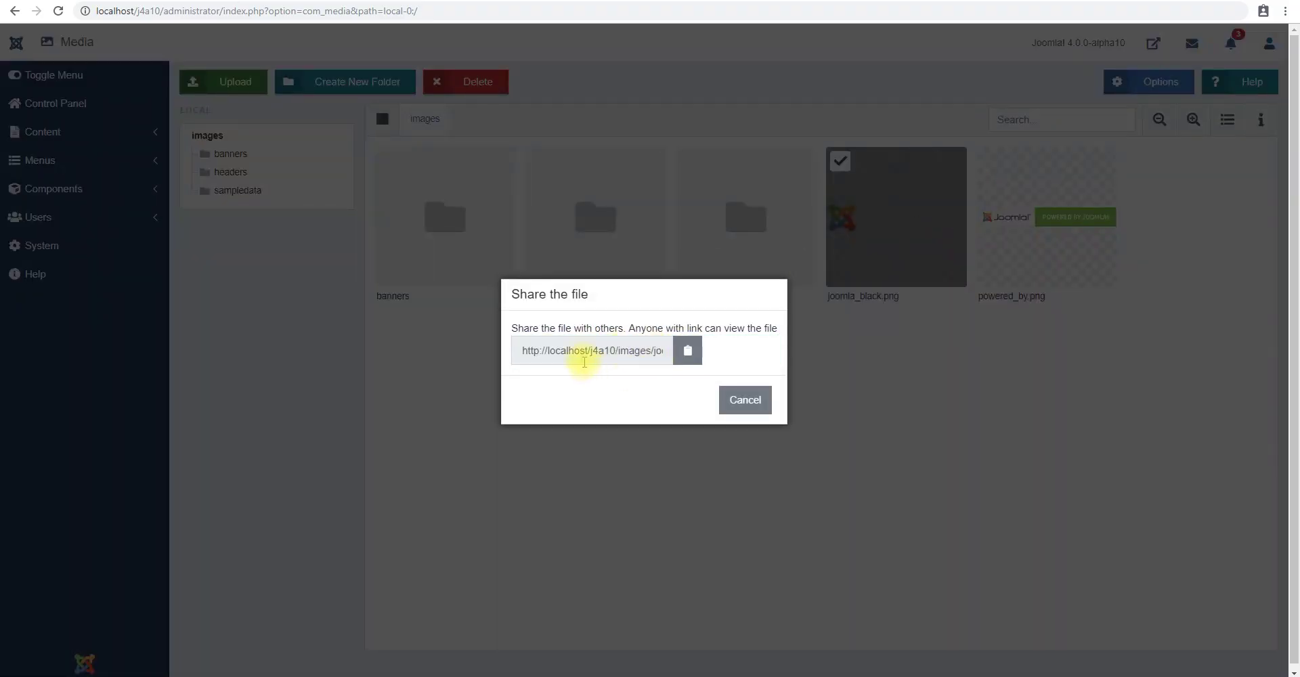
pyautogui.click(687, 350)
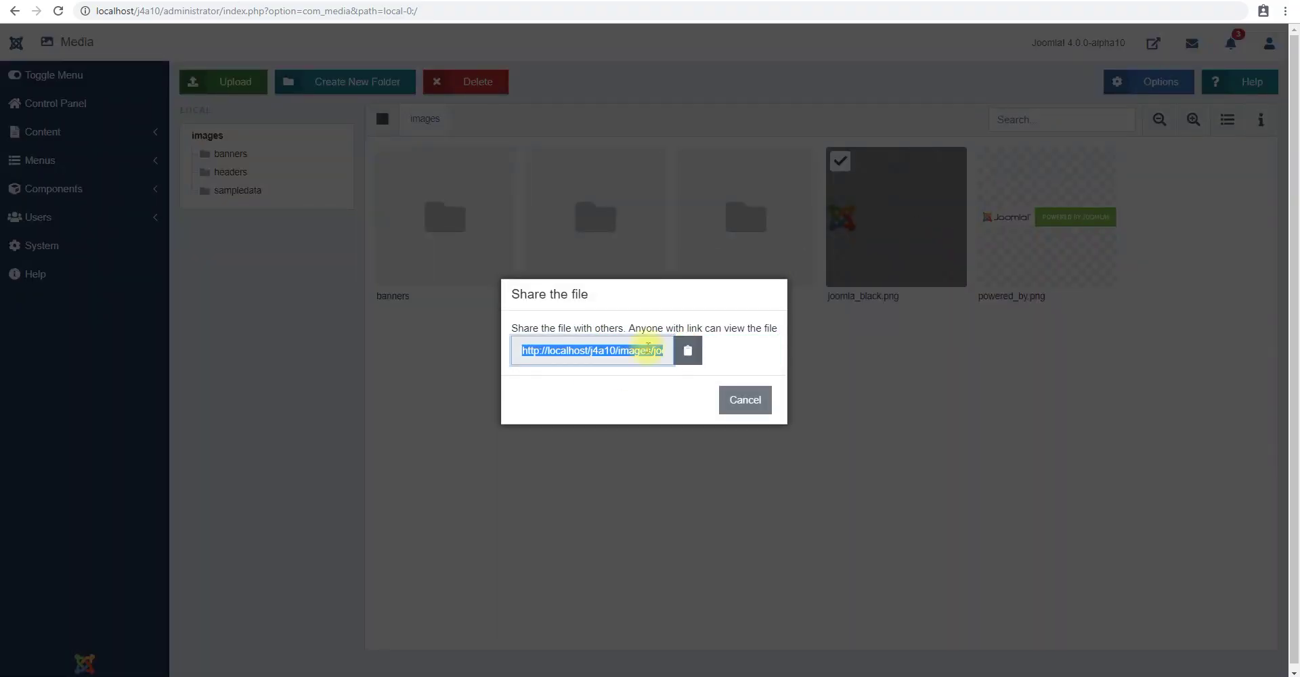
pyautogui.click(739, 401)
pyautogui.click(670, 2)
pyautogui.hotkey('ctrl', 'v')
pyautogui.press('Return')
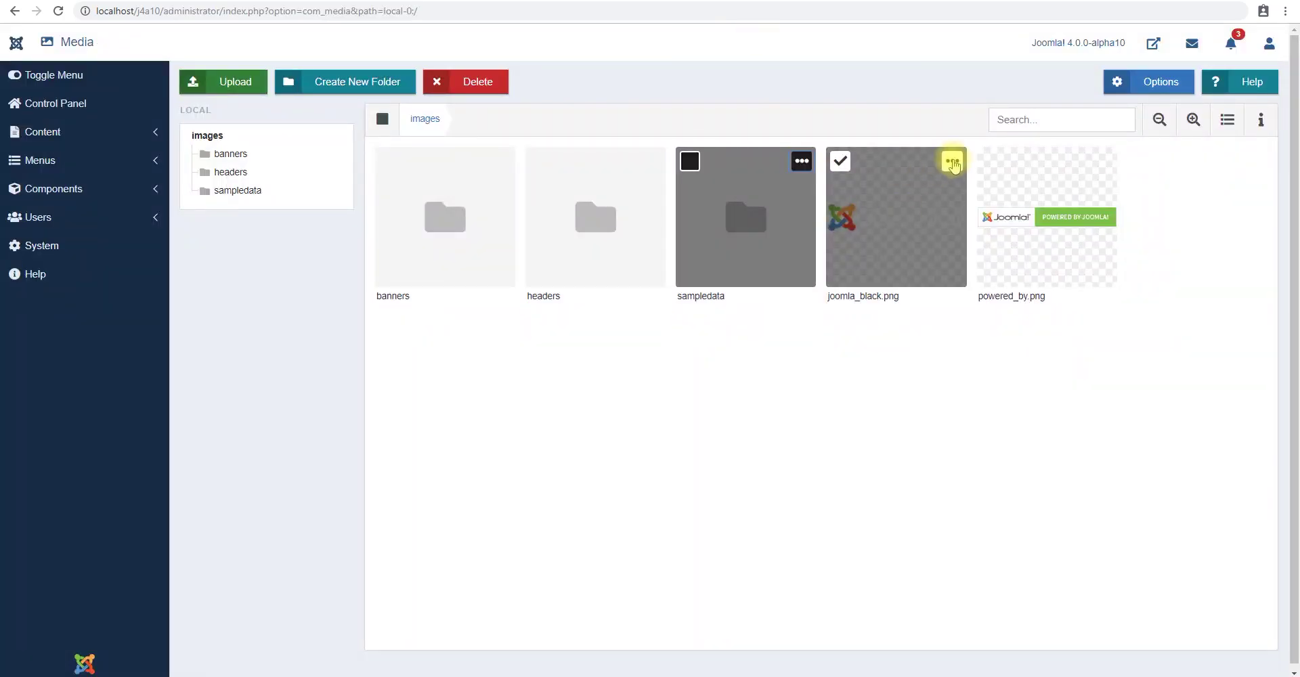
pyautogui.click(953, 162)
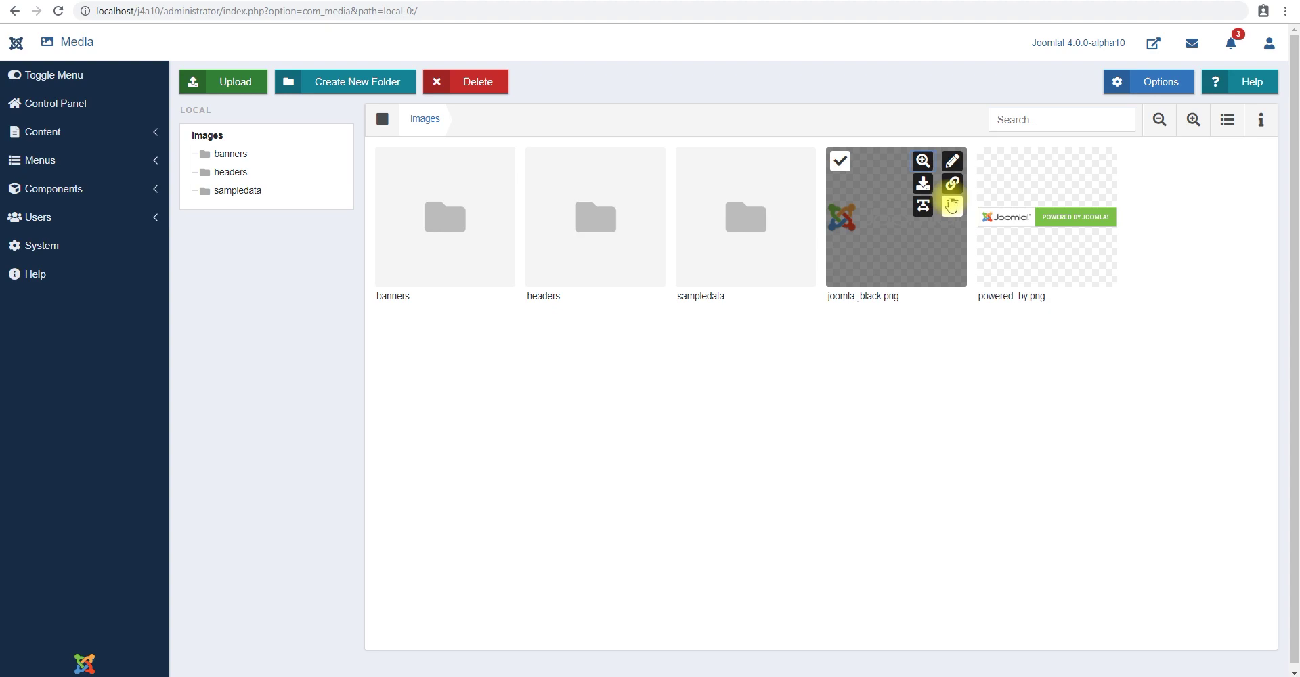
pyautogui.click(922, 160)
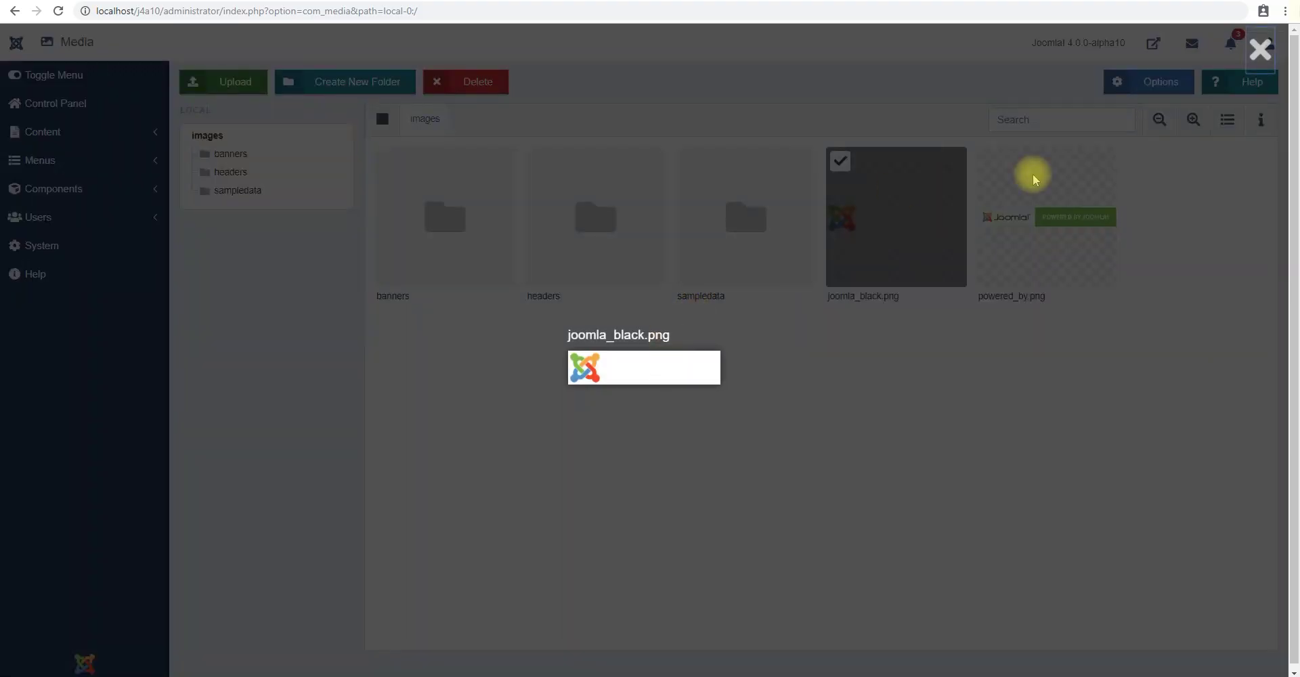
pyautogui.click(1259, 47)
pyautogui.click(951, 163)
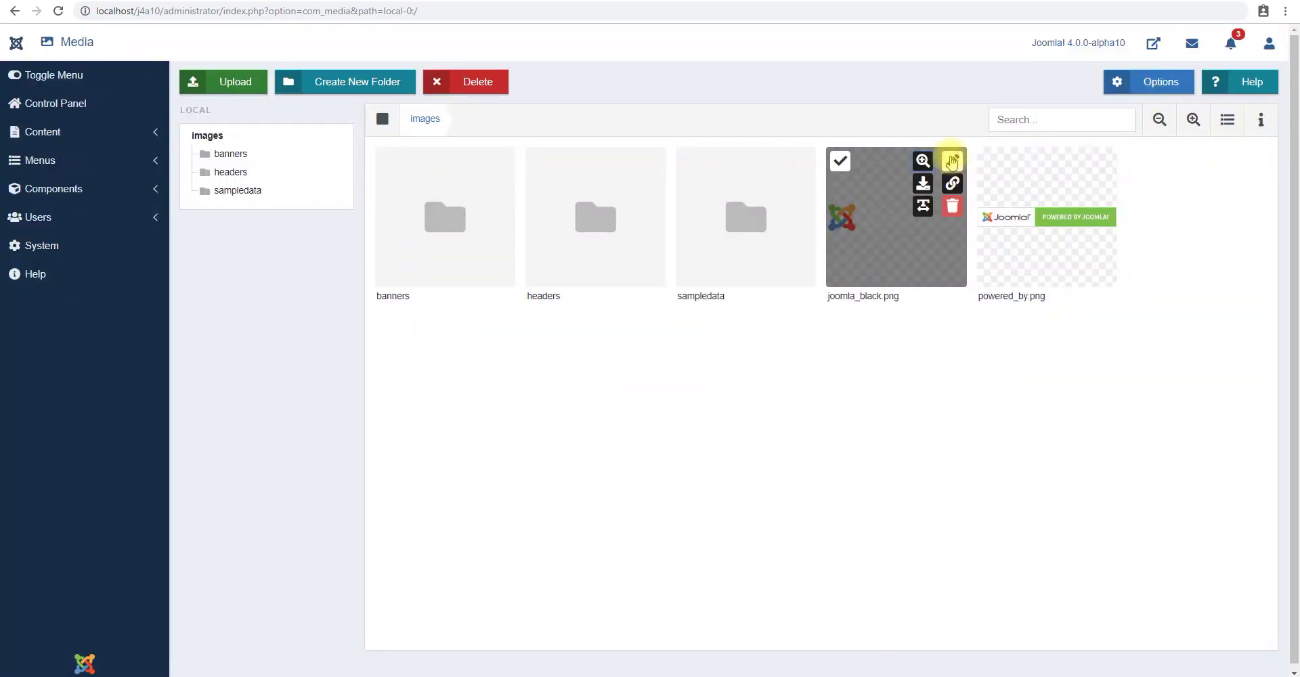
pyautogui.click(951, 161)
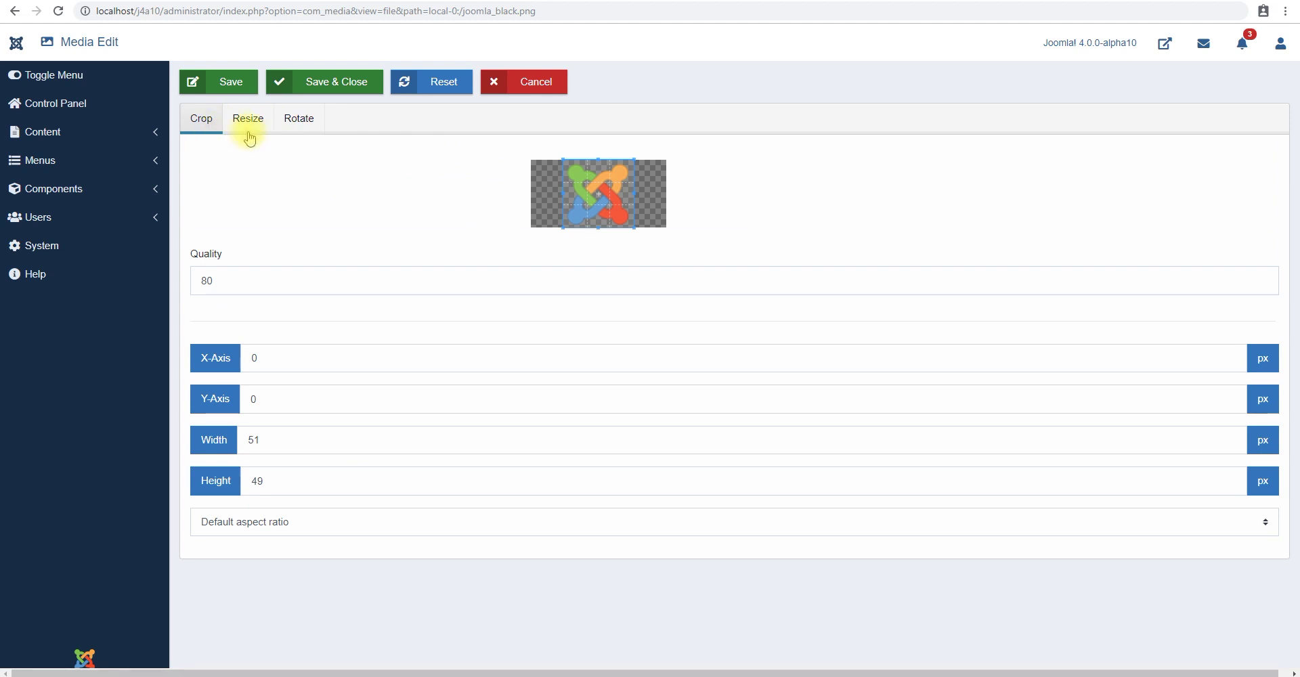
pyautogui.click(248, 121)
pyautogui.click(300, 121)
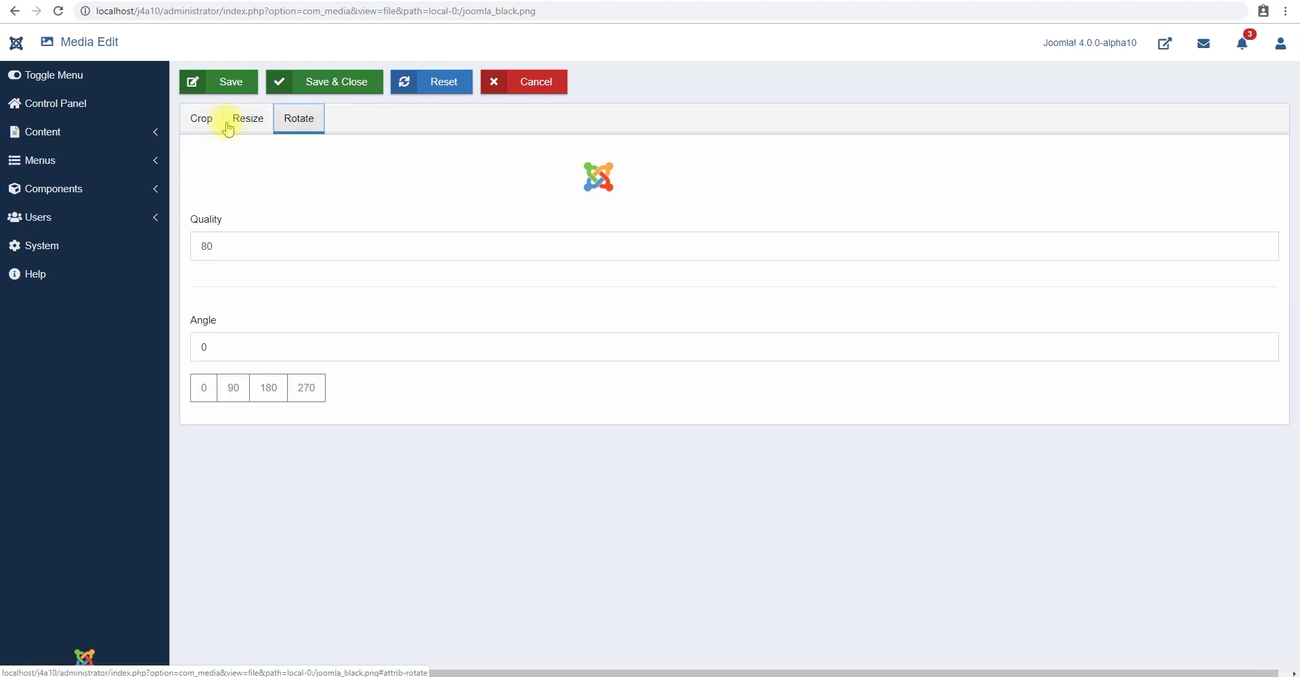
pyautogui.click(201, 119)
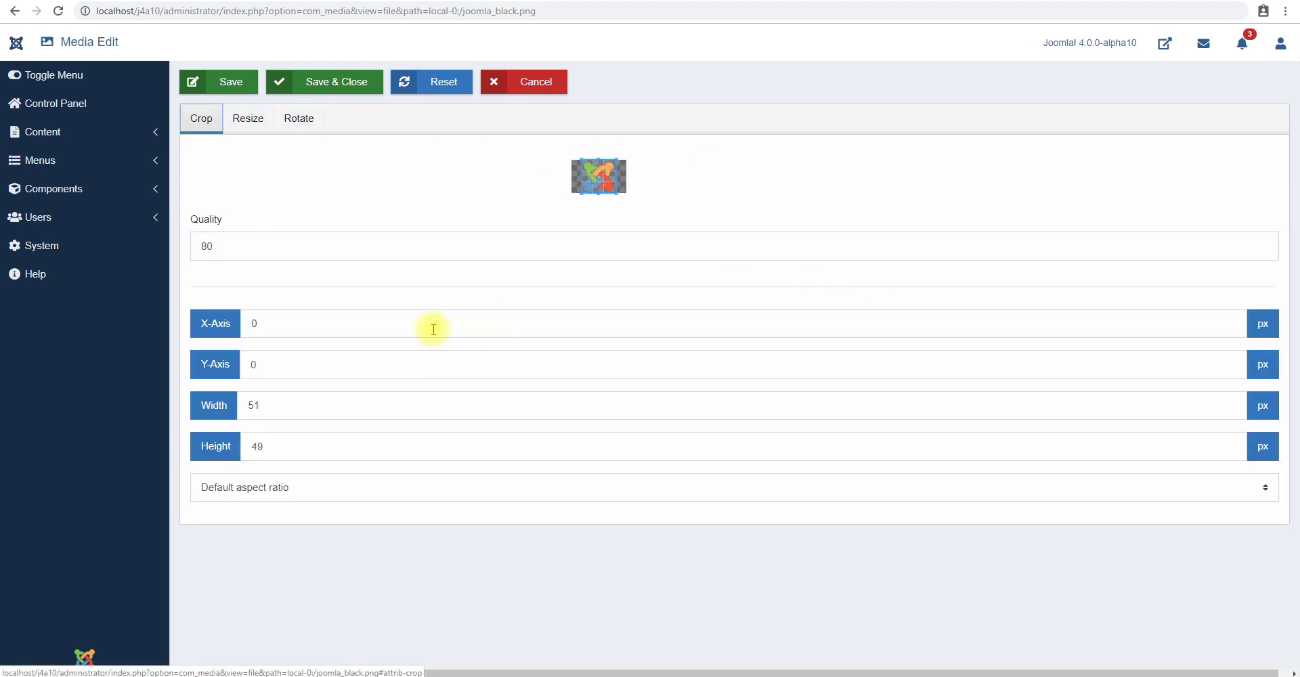
pyautogui.click(523, 90)
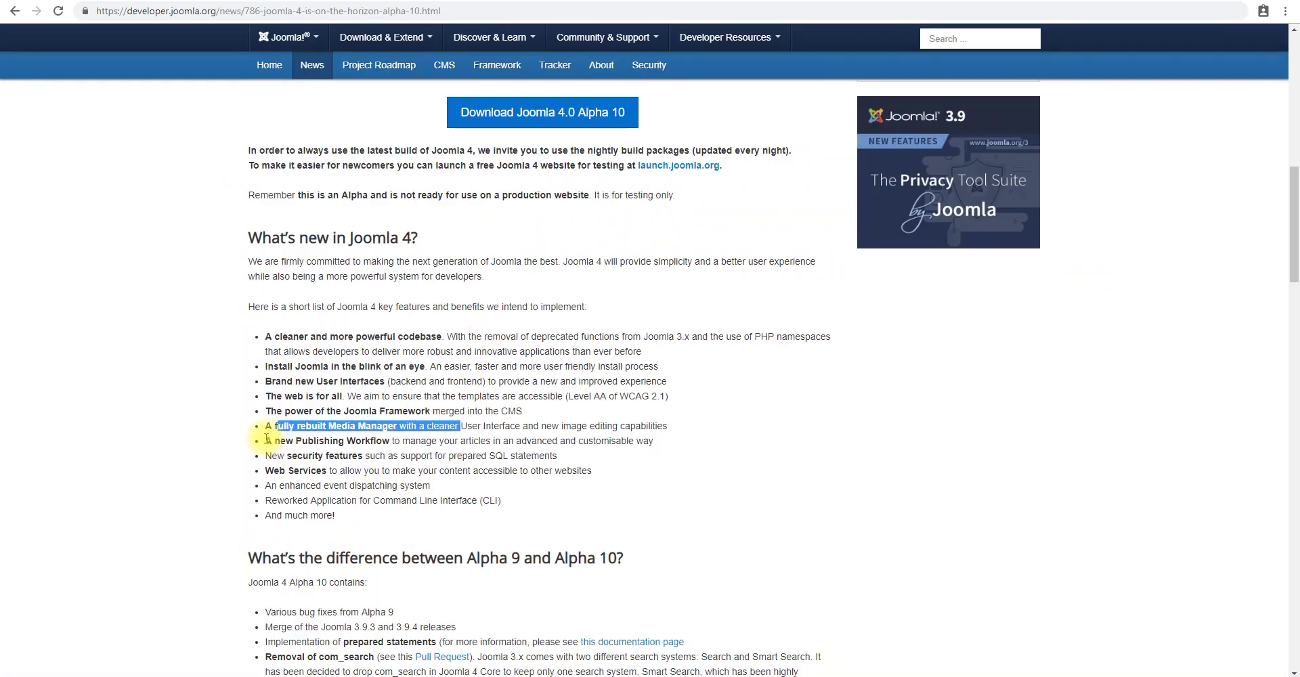
# - Highlight the publishing workflow line, browse Content, Articles, Components and Users, then open System
pyautogui.moveTo(268, 439); pyautogui.dragTo(597, 444)
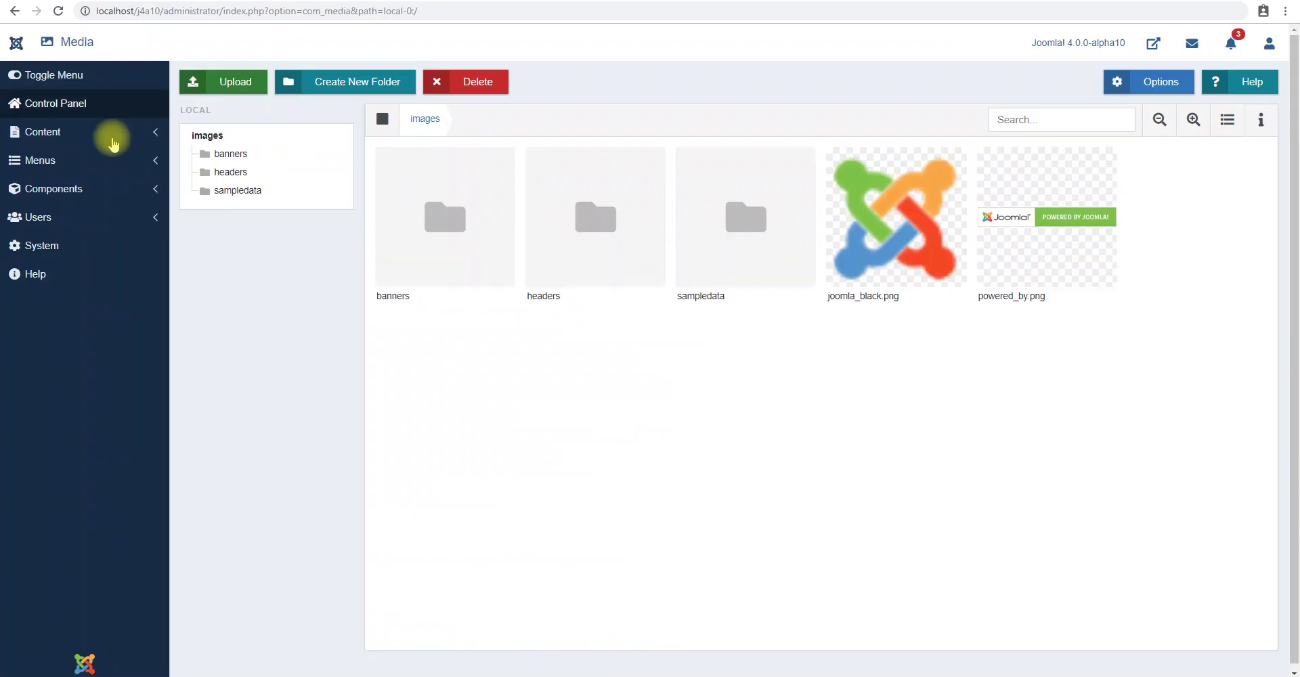
pyautogui.click(42, 132)
pyautogui.click(46, 157)
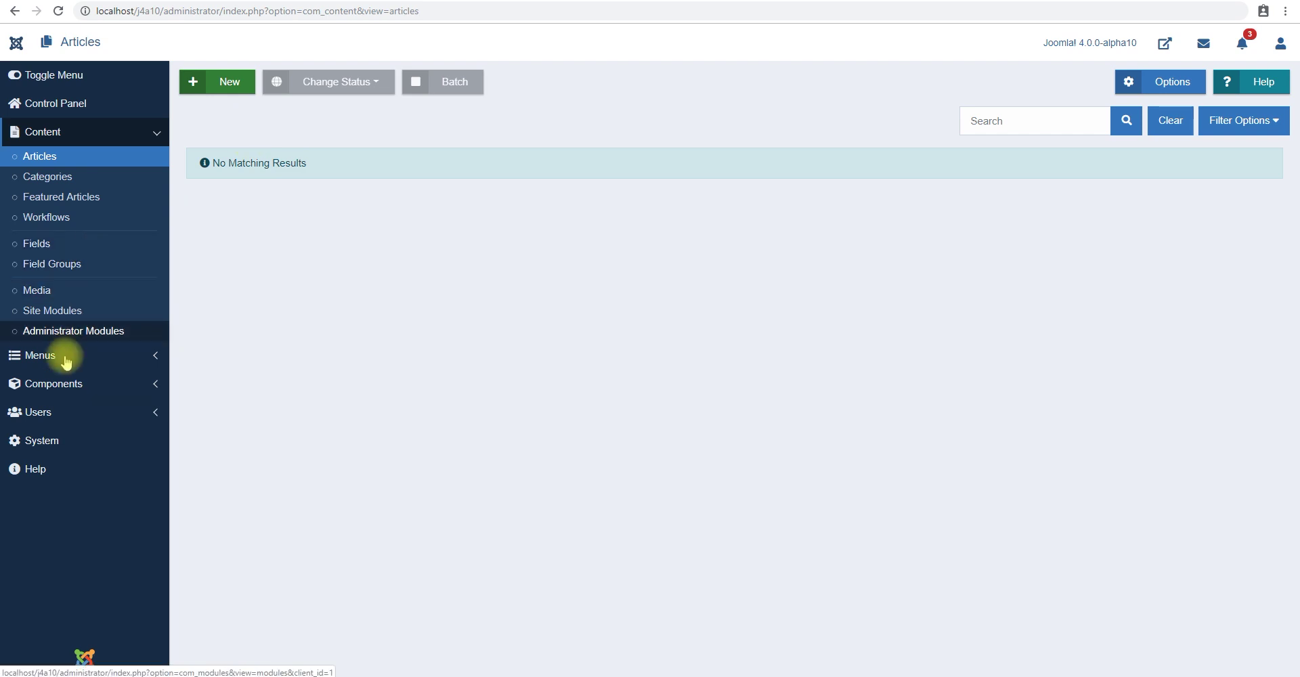
pyautogui.click(53, 384)
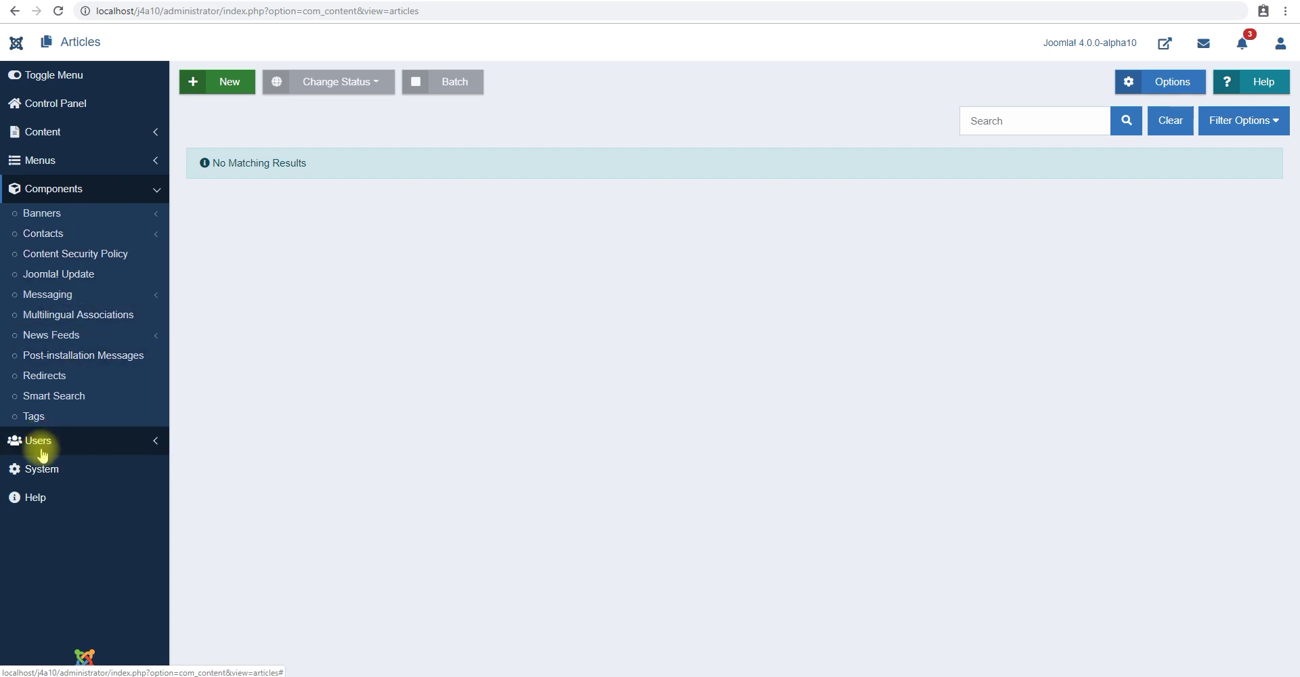
pyautogui.click(80, 441)
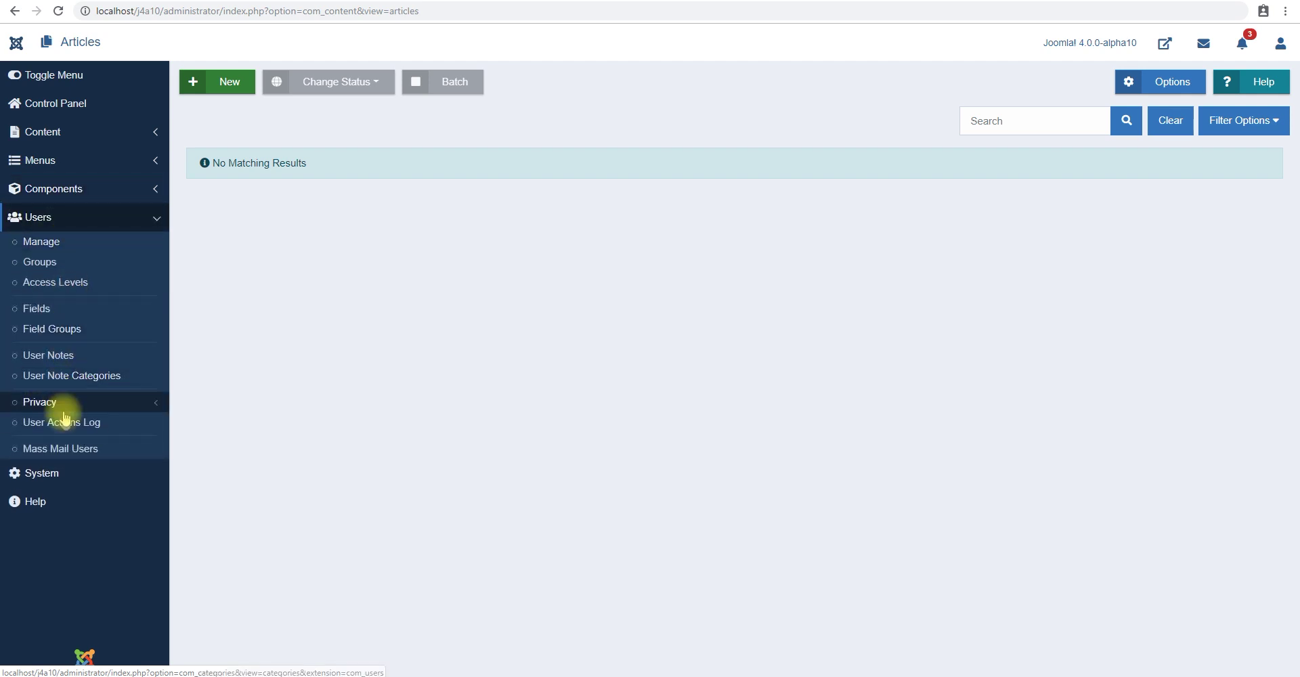
pyautogui.click(42, 474)
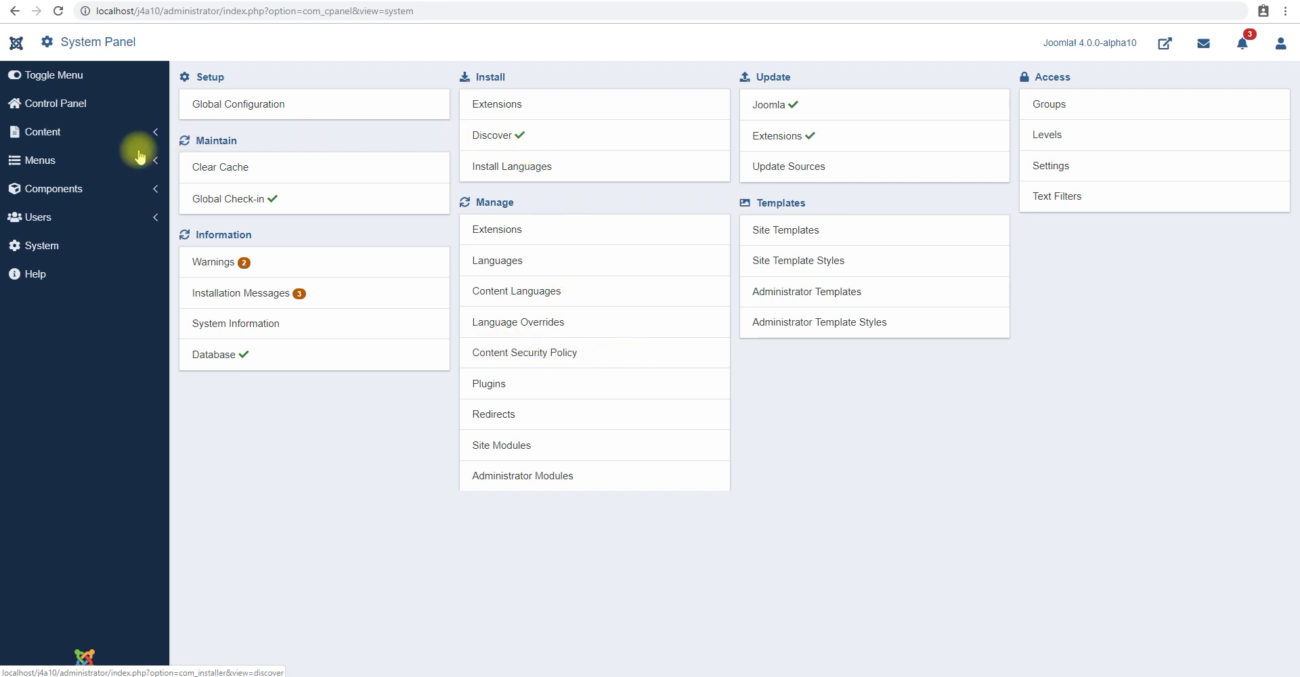
# - Open Content > Workflows and review the Joomla! Default workflow's four stages
pyautogui.click(74, 131)
pyautogui.click(54, 158)
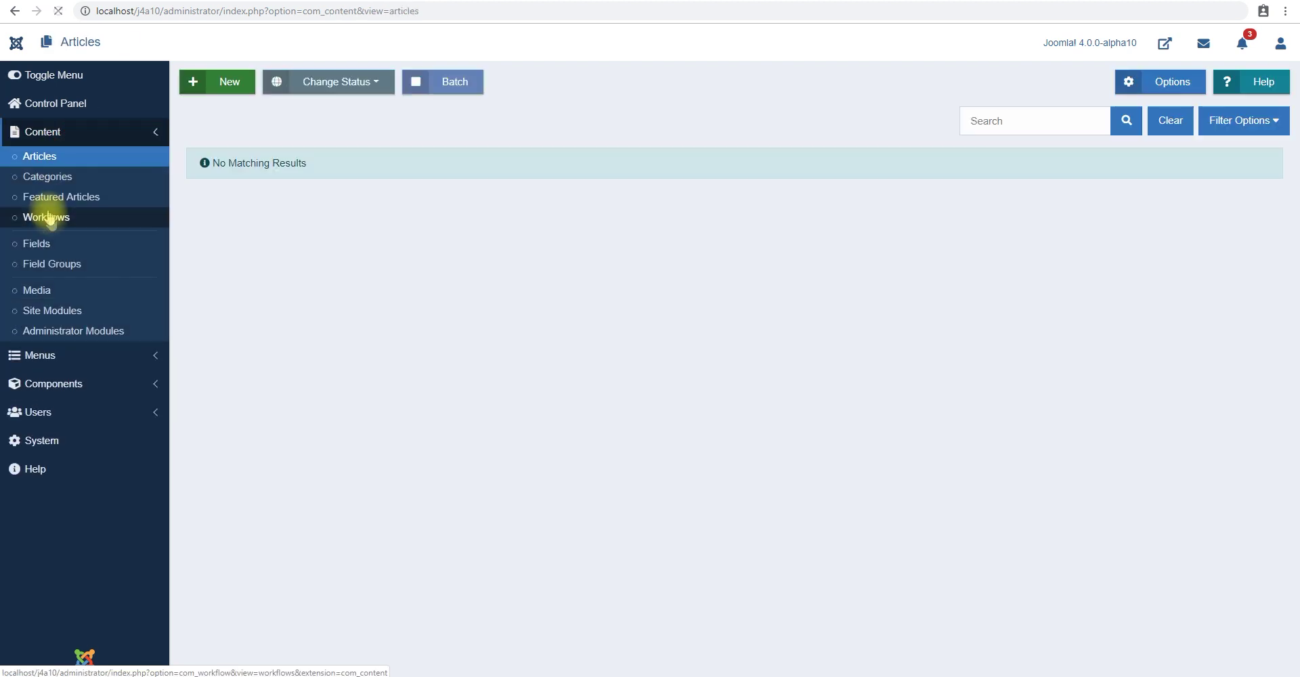
pyautogui.click(49, 218)
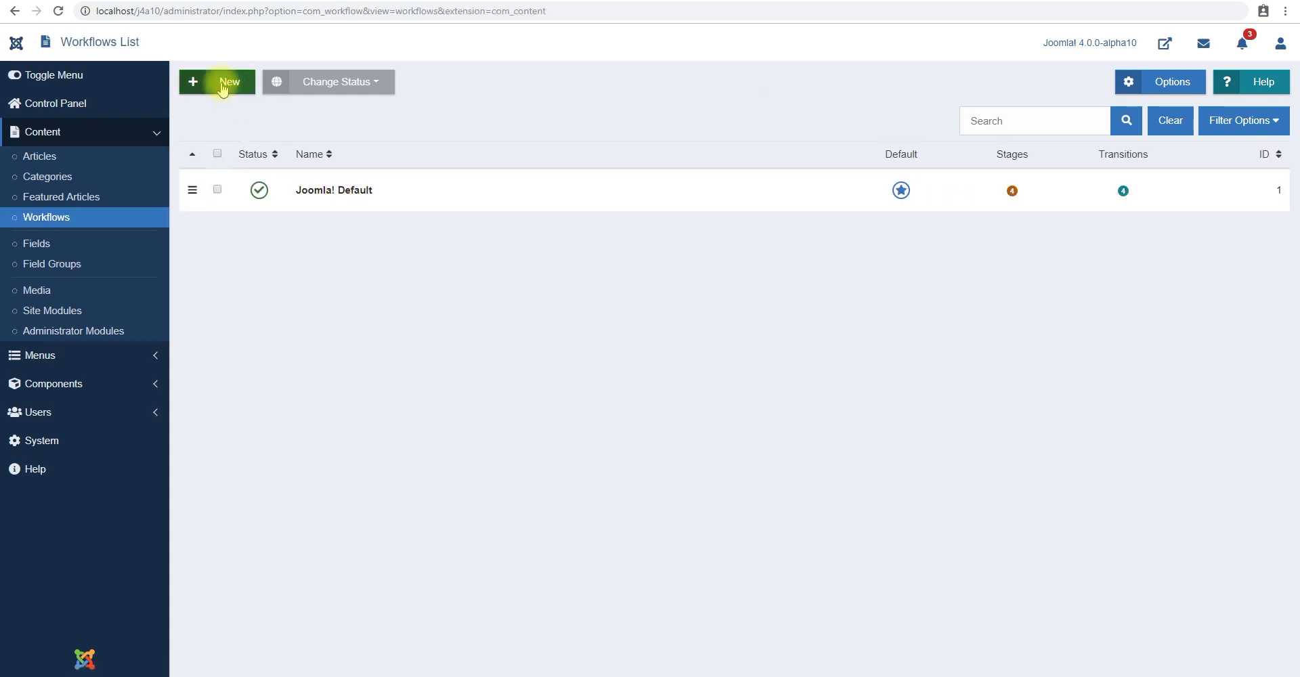
pyautogui.click(1015, 193)
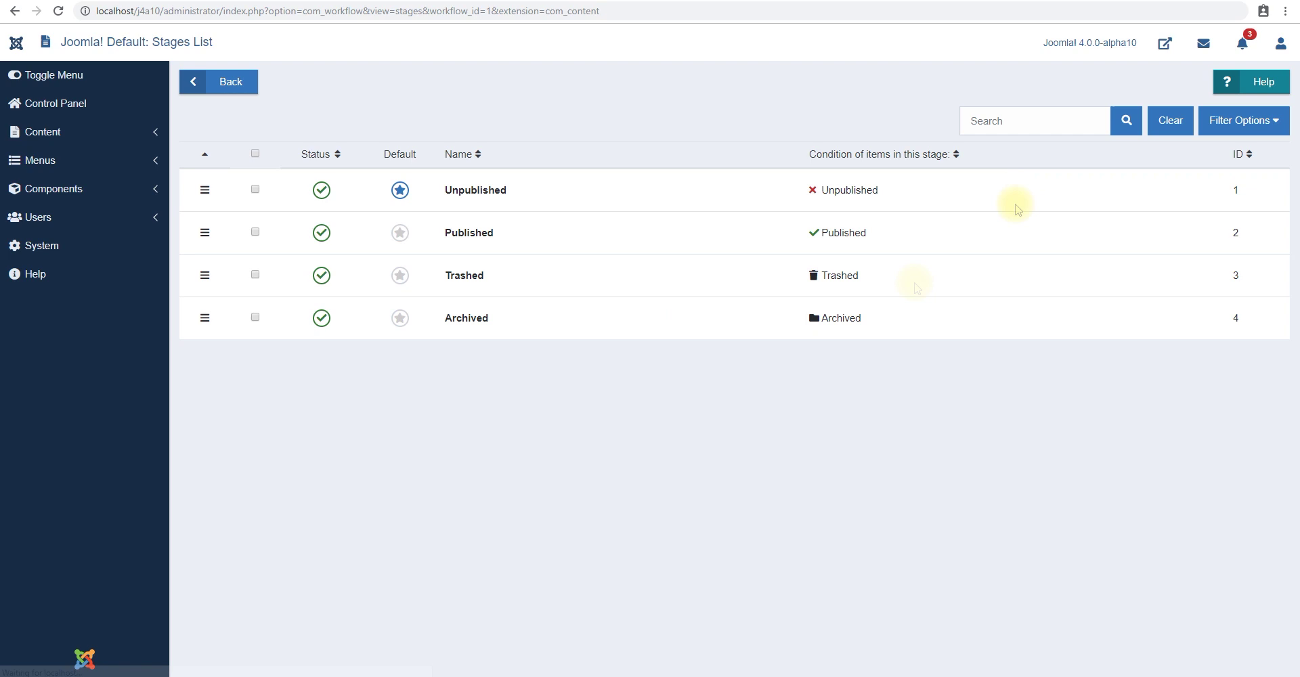
pyautogui.moveTo(725, 186); pyautogui.dragTo(821, 210)
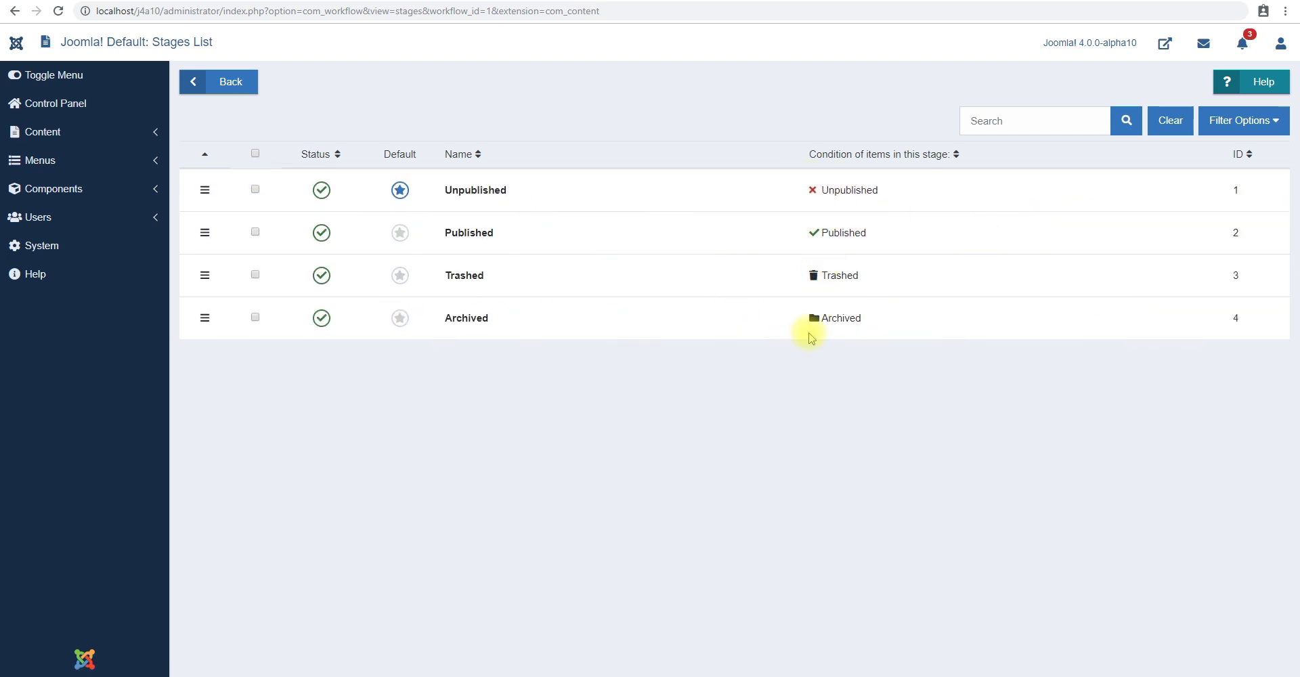
pyautogui.click(236, 81)
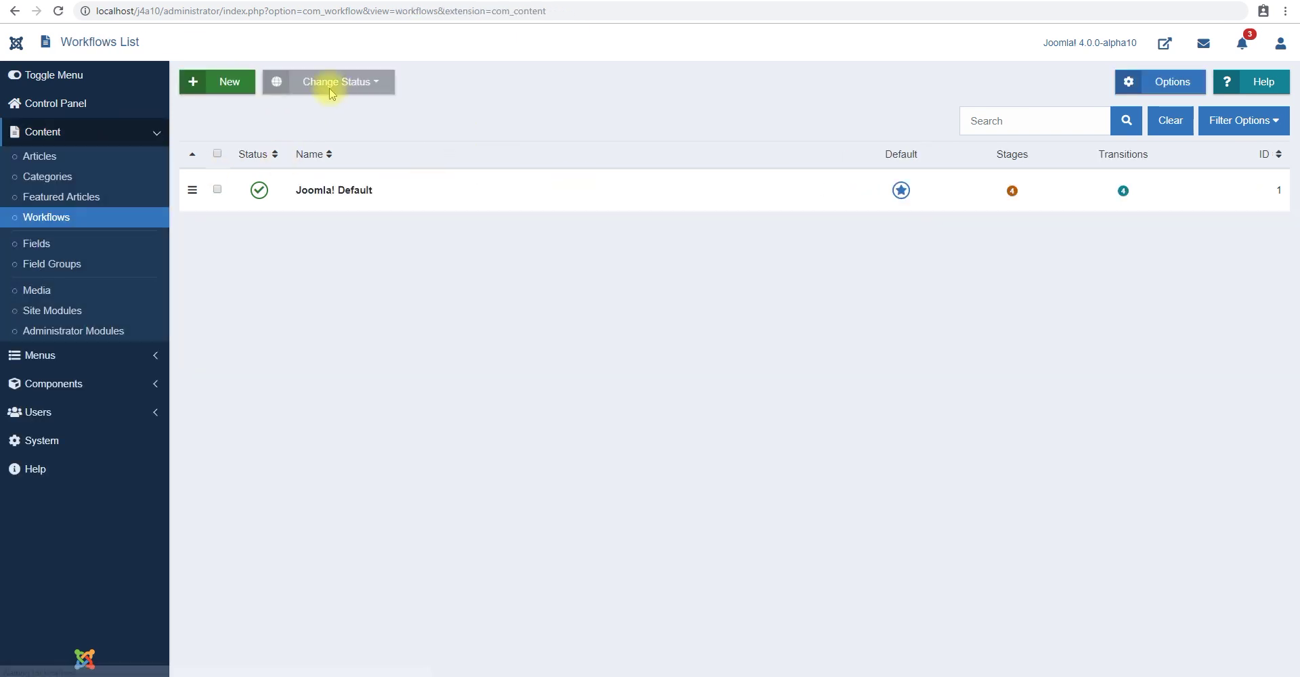
# - Select Joomla! Default, check the Change Status options without changing anything, and start a new workflow
pyautogui.click(217, 190)
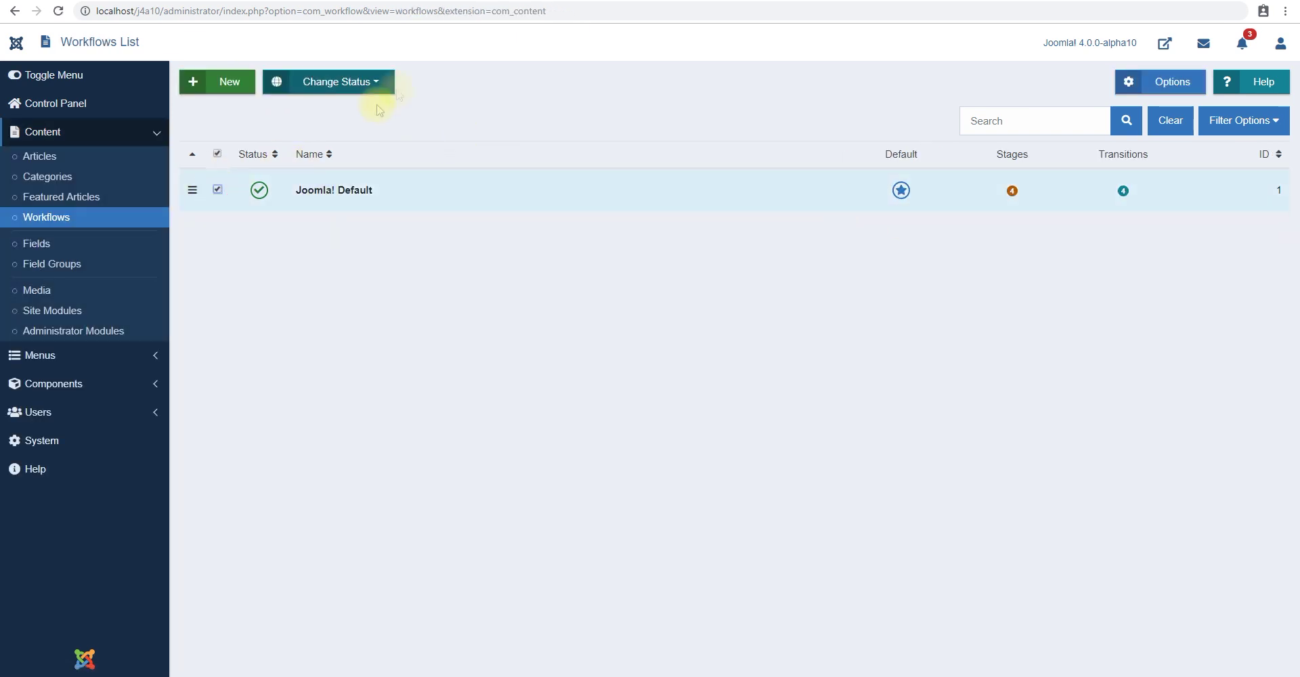
pyautogui.click(373, 82)
pyautogui.click(313, 153)
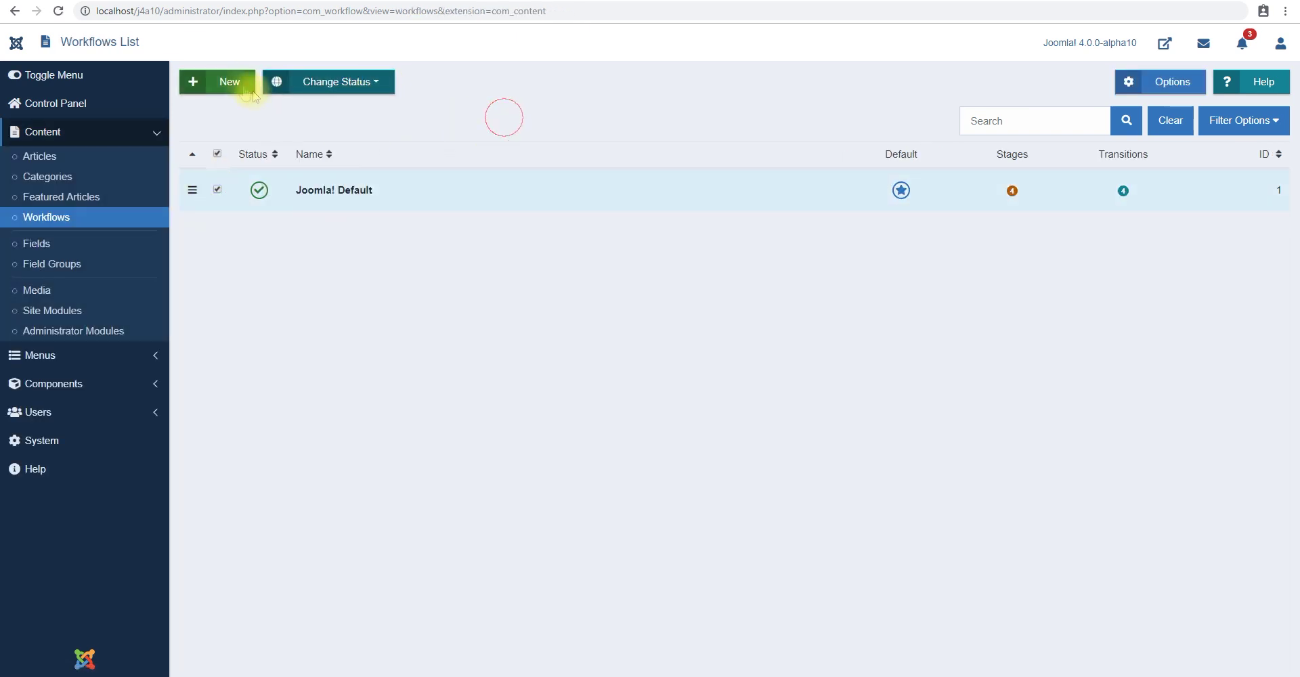
pyautogui.click(252, 95)
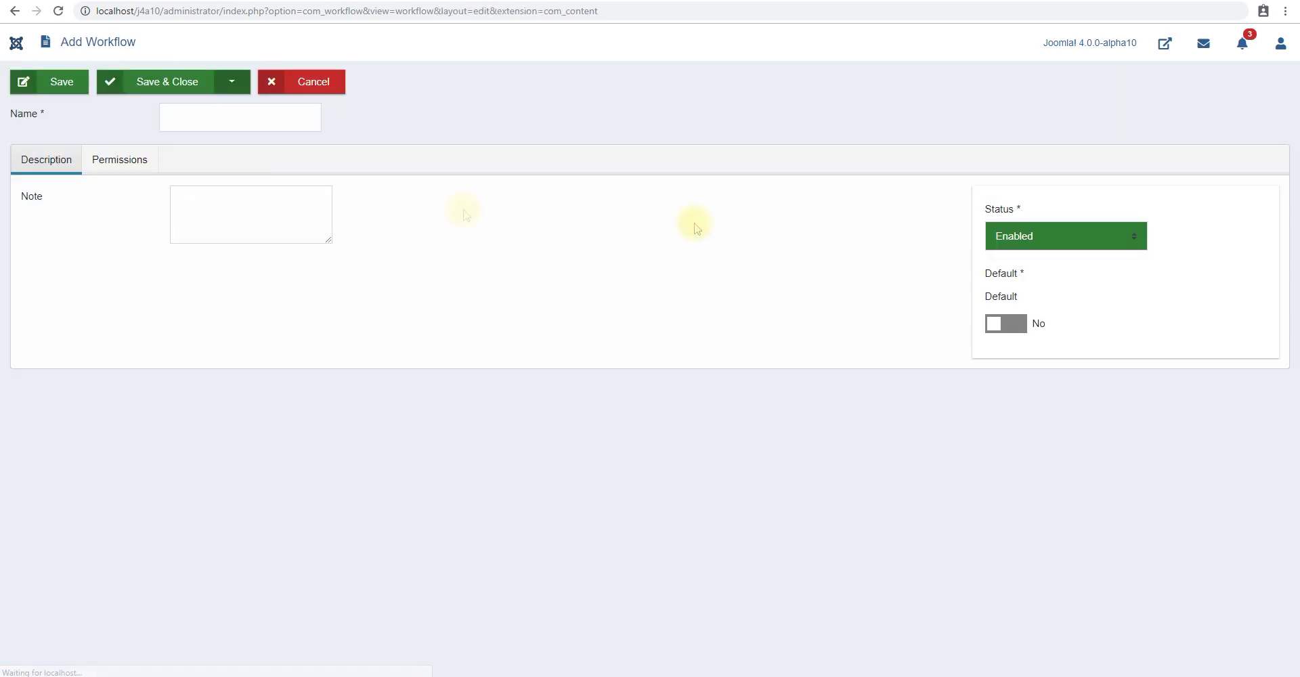
pyautogui.click(241, 127)
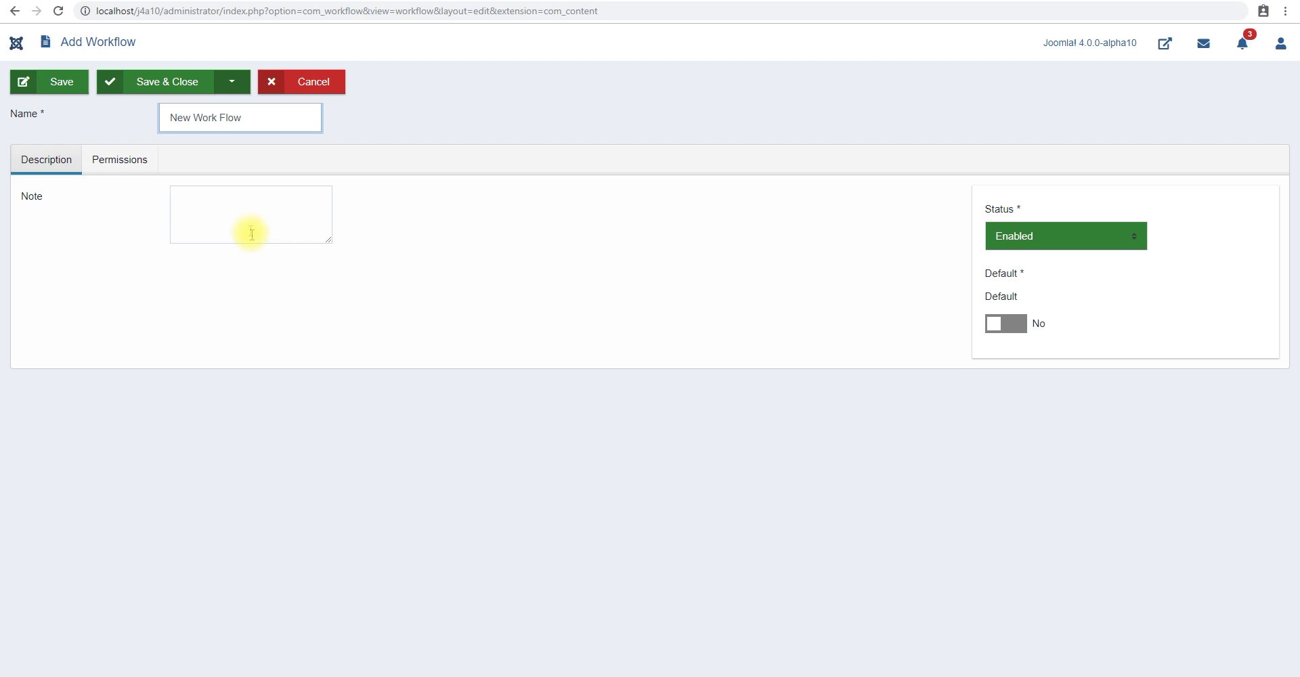
pyautogui.write('New Work Flow')
pyautogui.click(287, 208)
pyautogui.write('New Work Flow')
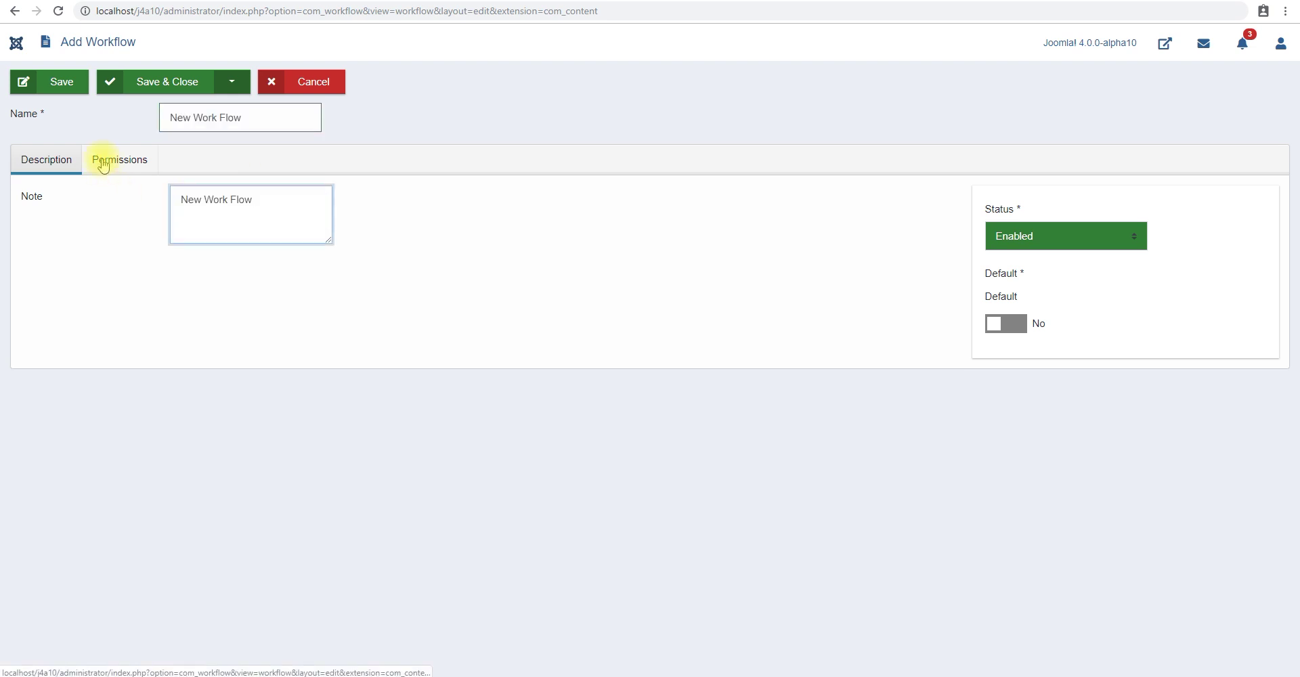
pyautogui.click(157, 84)
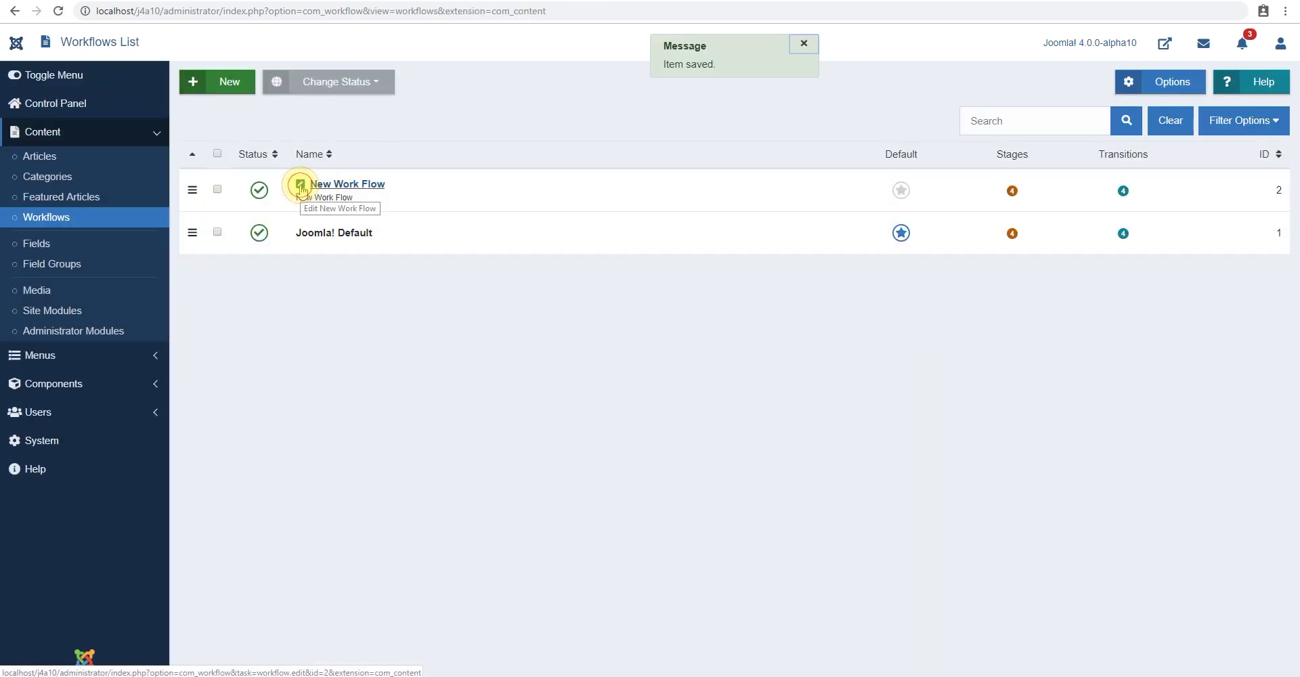
pyautogui.click(301, 190)
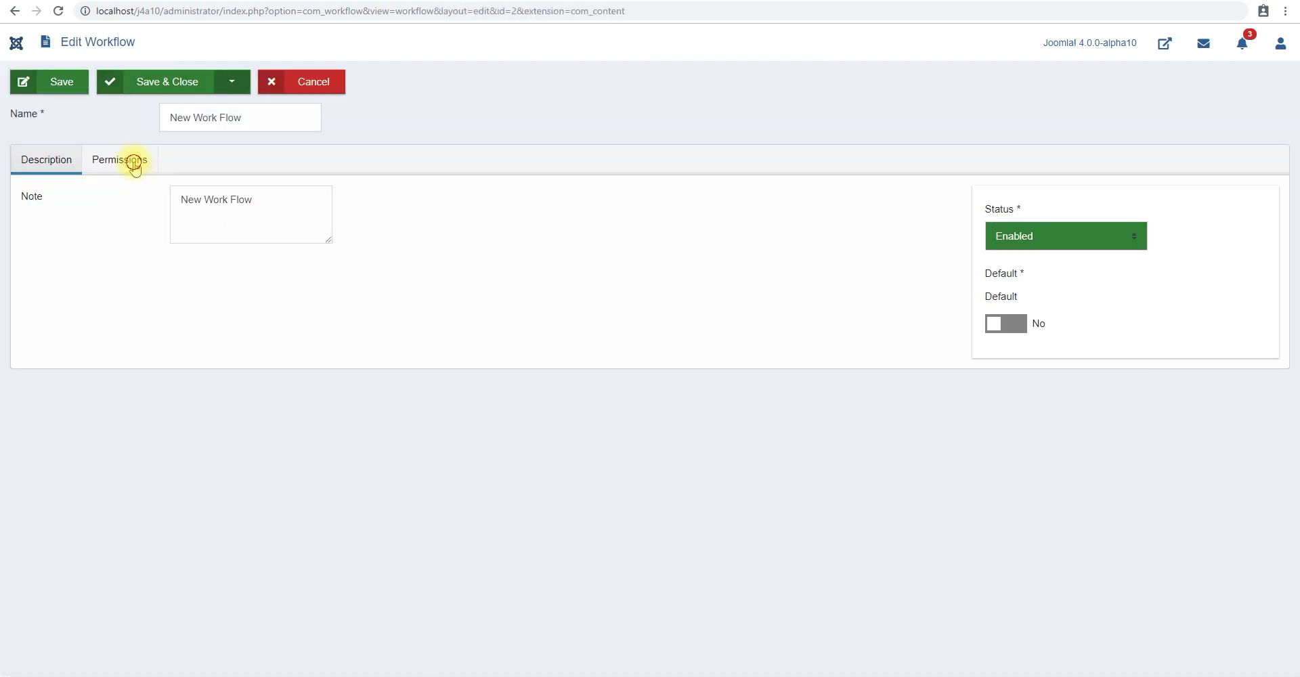
pyautogui.click(135, 163)
pyautogui.click(49, 166)
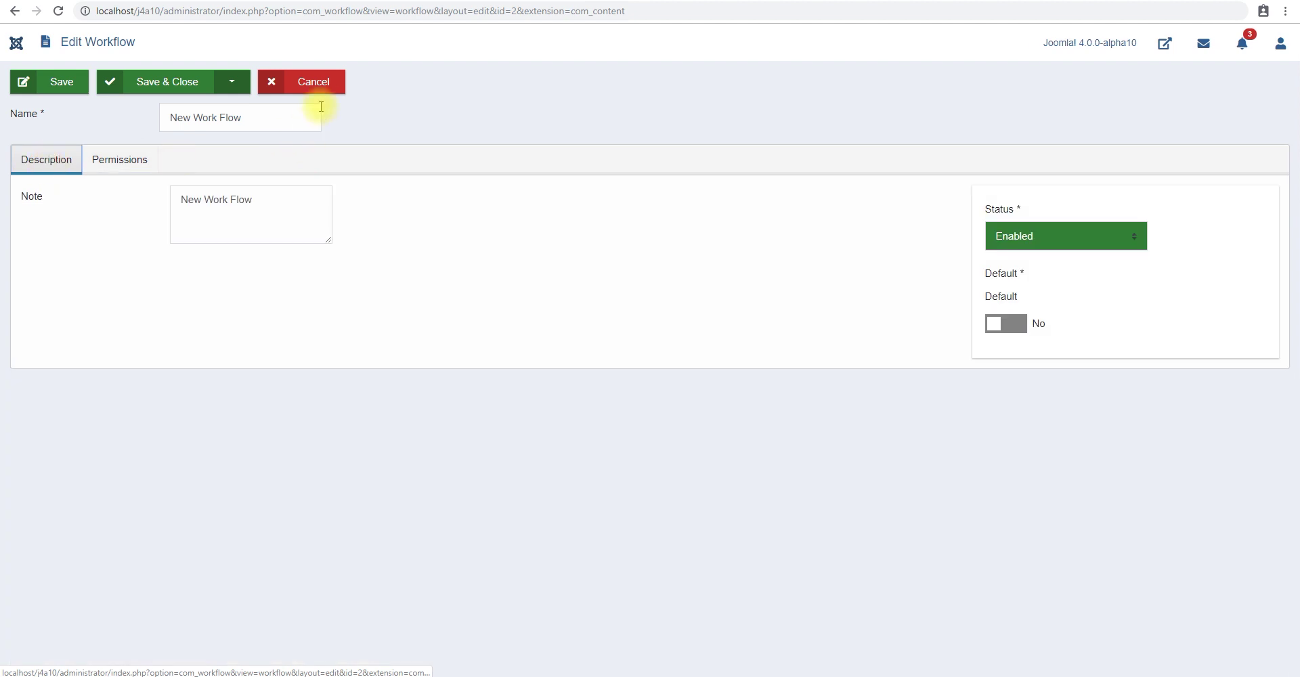
pyautogui.click(308, 82)
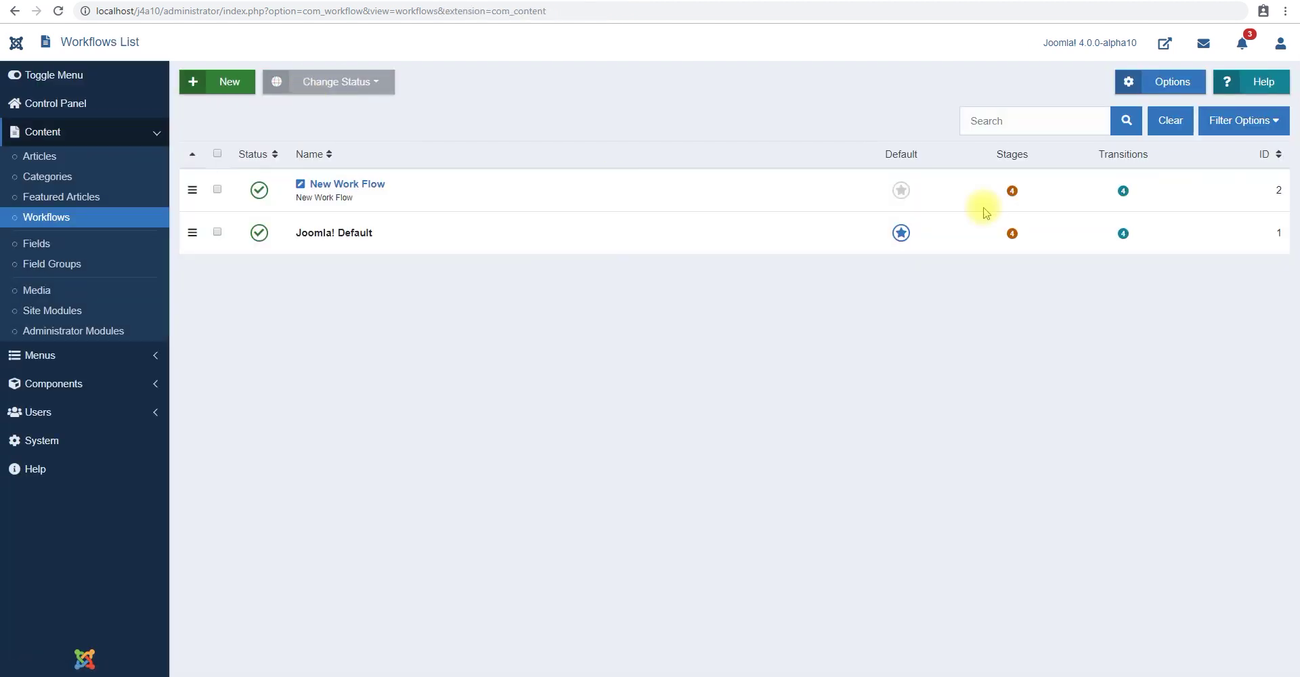
# - In New Work Flow's stages, discard a trial new stage and drag Archived and Unpublished into place
pyautogui.click(1011, 191)
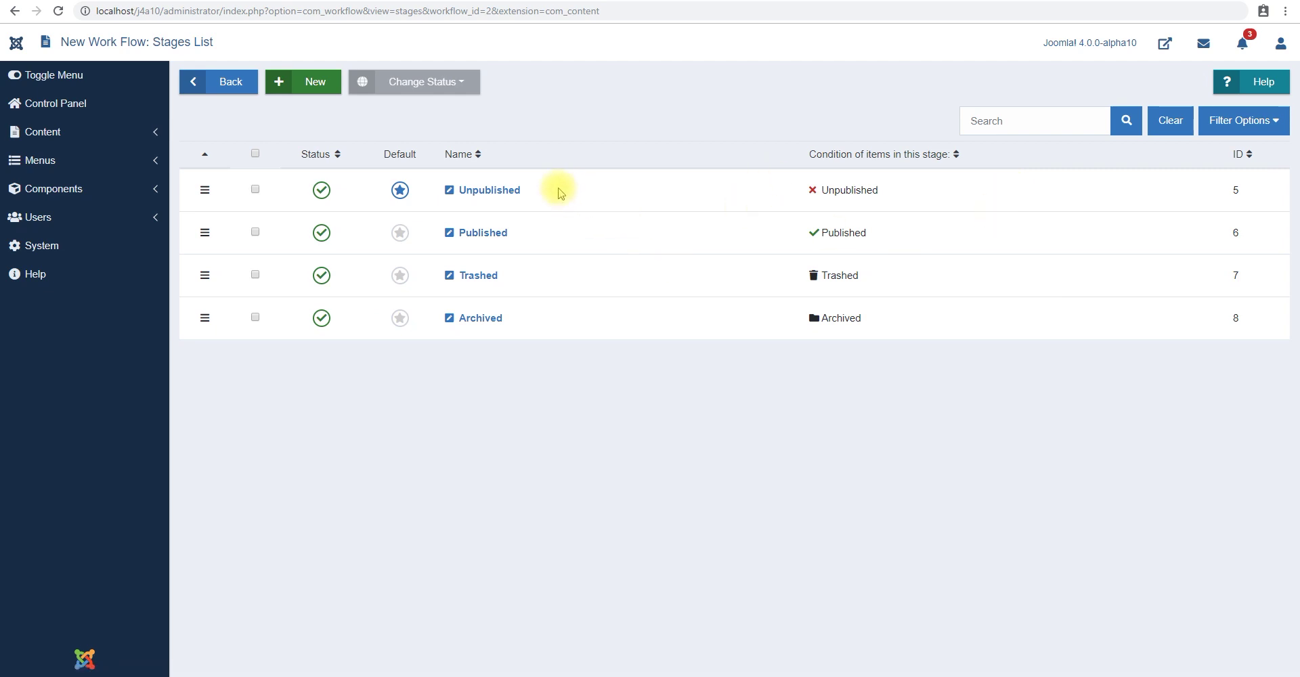
pyautogui.click(311, 81)
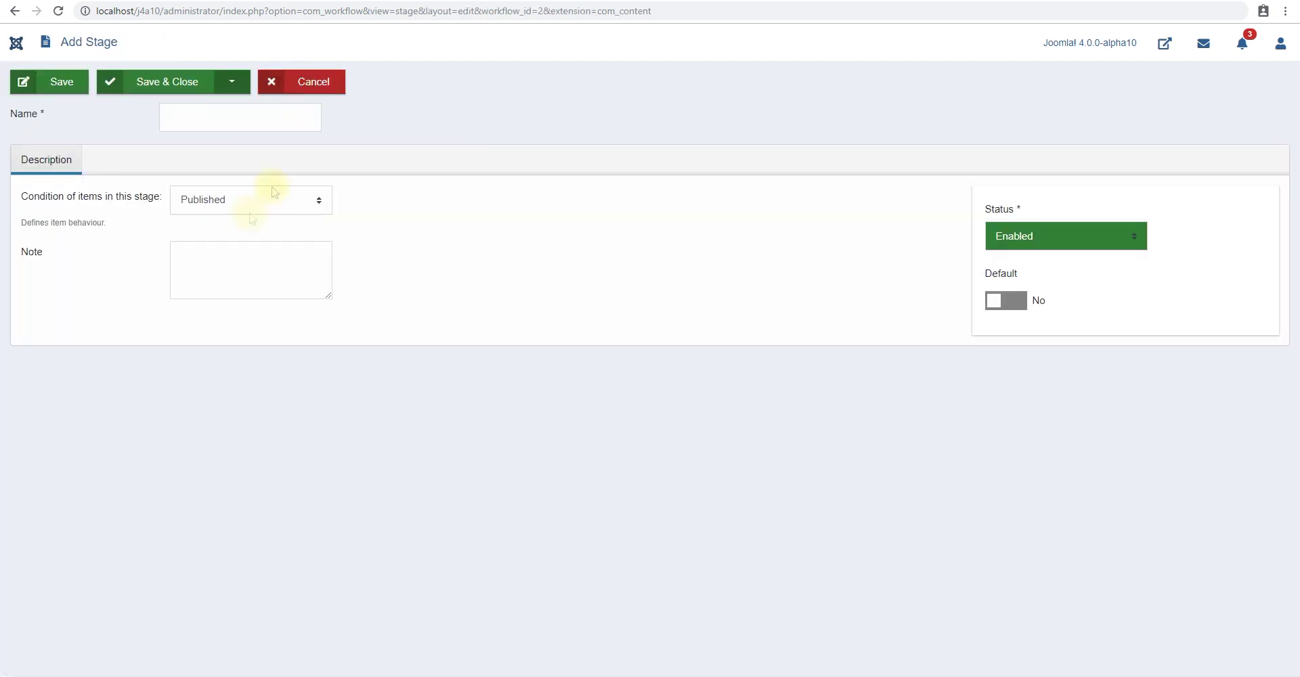
pyautogui.click(237, 198)
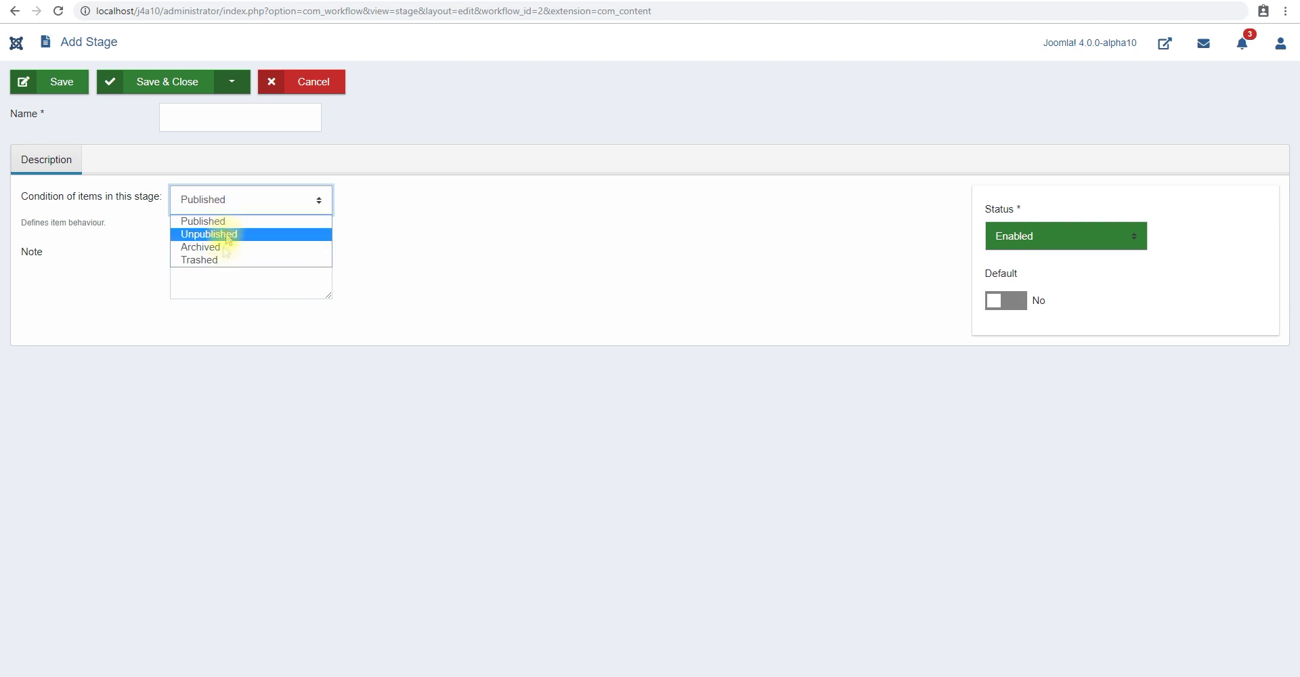
pyautogui.click(306, 81)
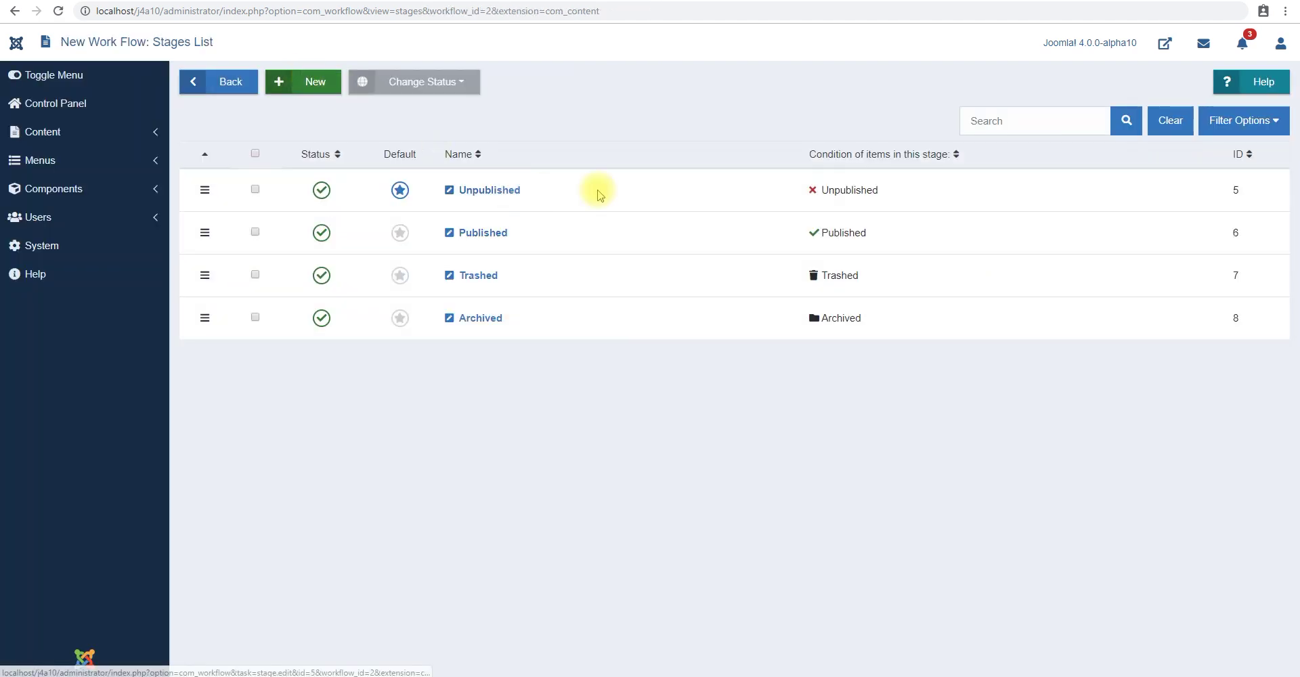
pyautogui.moveTo(598, 194); pyautogui.dragTo(574, 233)
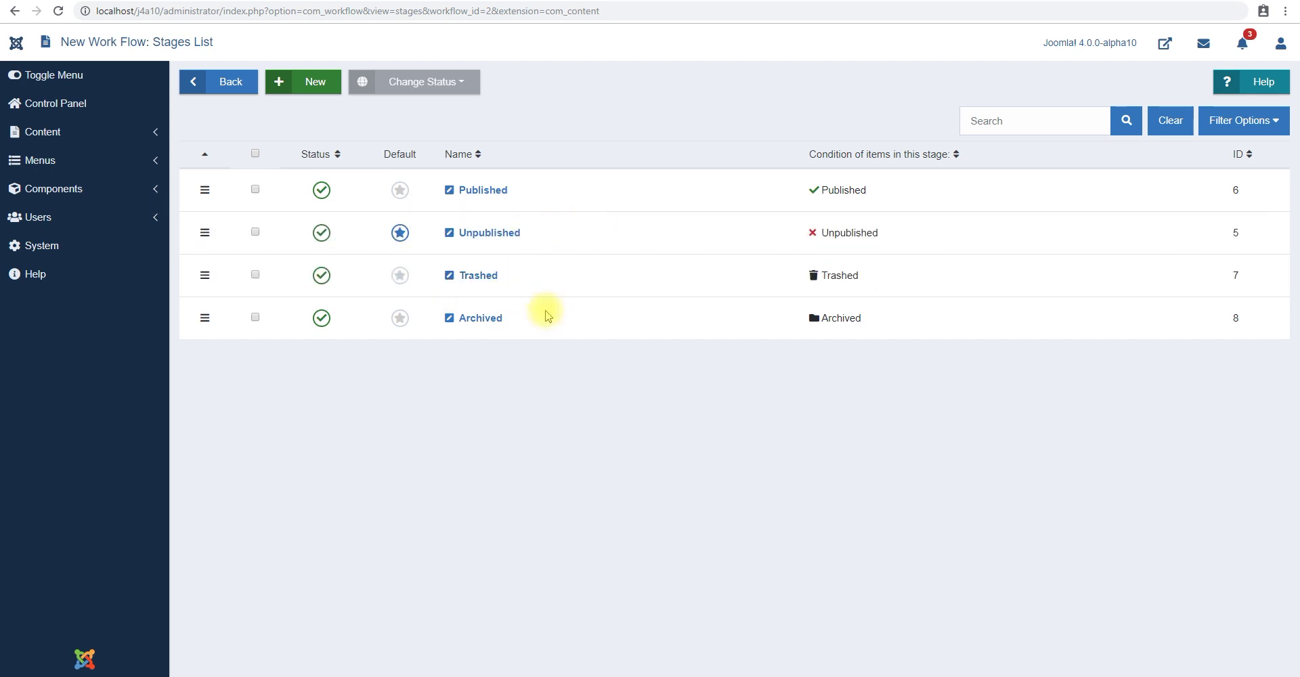
pyautogui.moveTo(546, 313); pyautogui.dragTo(541, 188)
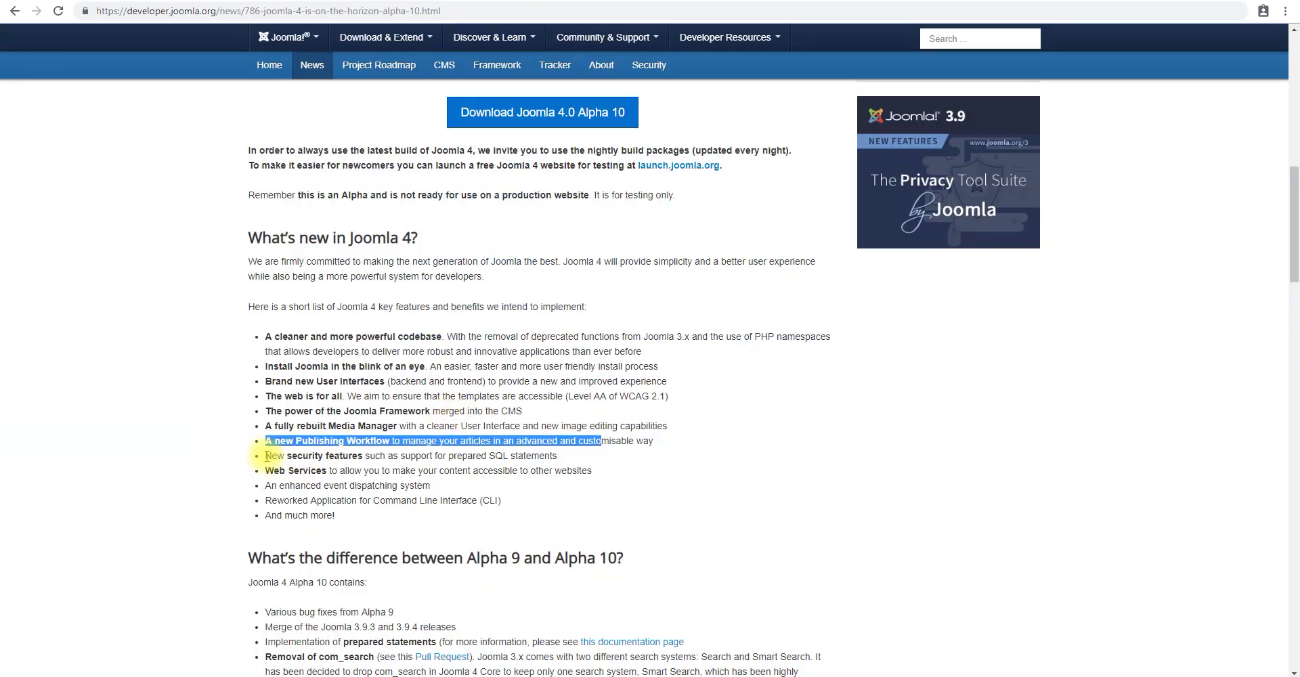
# - Highlight the security, Web Services and enhanced event dispatching lines in the alpha 10 article
pyautogui.click(284, 462)
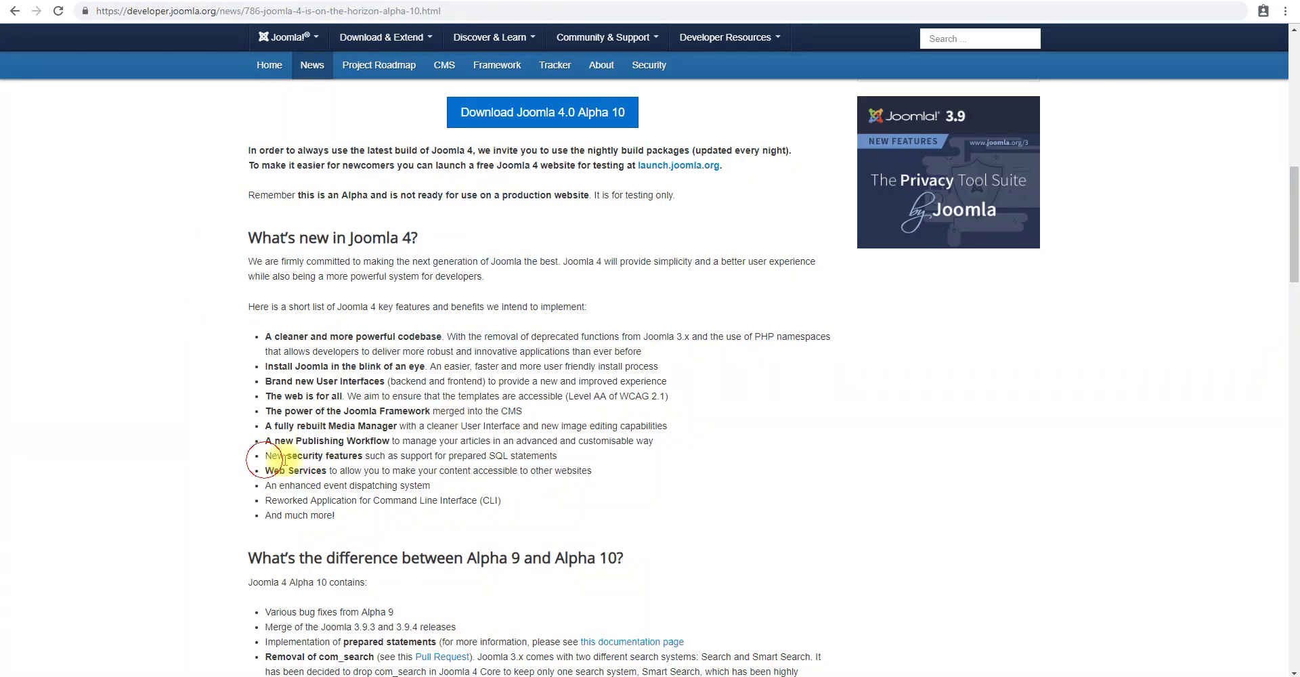
pyautogui.moveTo(284, 462); pyautogui.dragTo(569, 466)
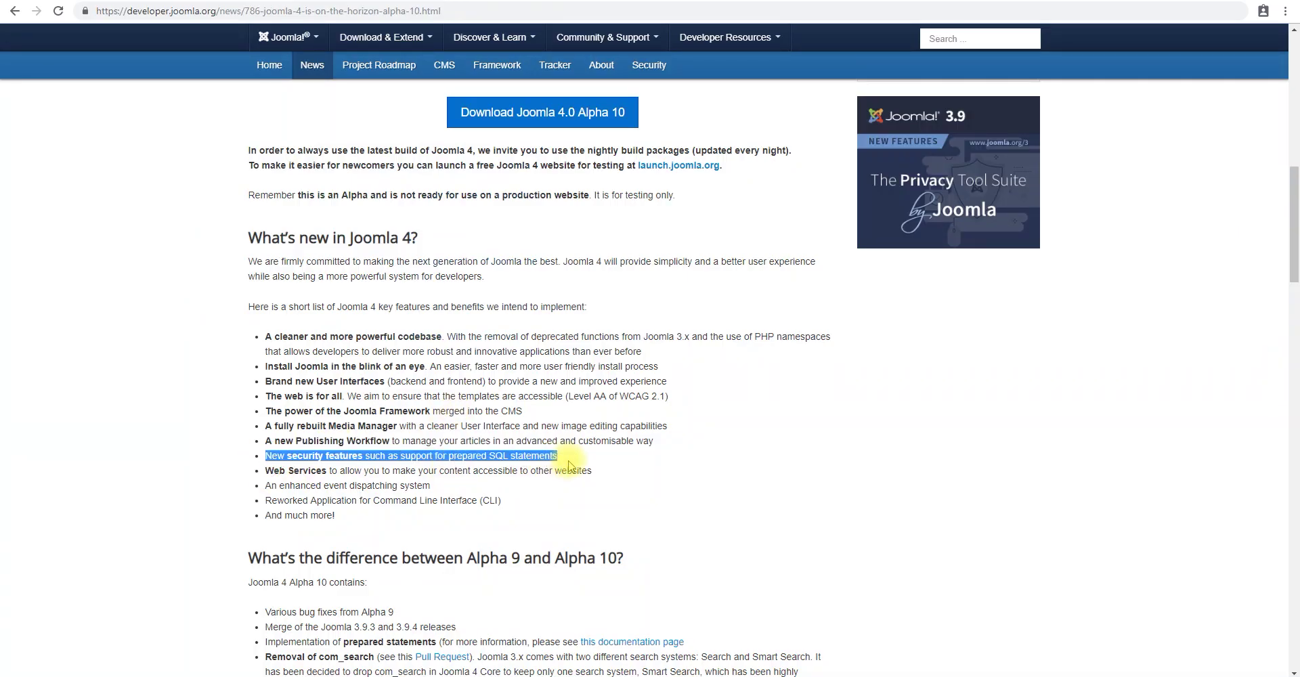
pyautogui.moveTo(273, 471)
pyautogui.mouseDown()
pyautogui.moveTo(600, 472)
pyautogui.moveTo(264, 472)
pyautogui.mouseUp()
pyautogui.tripleClick(369, 485)
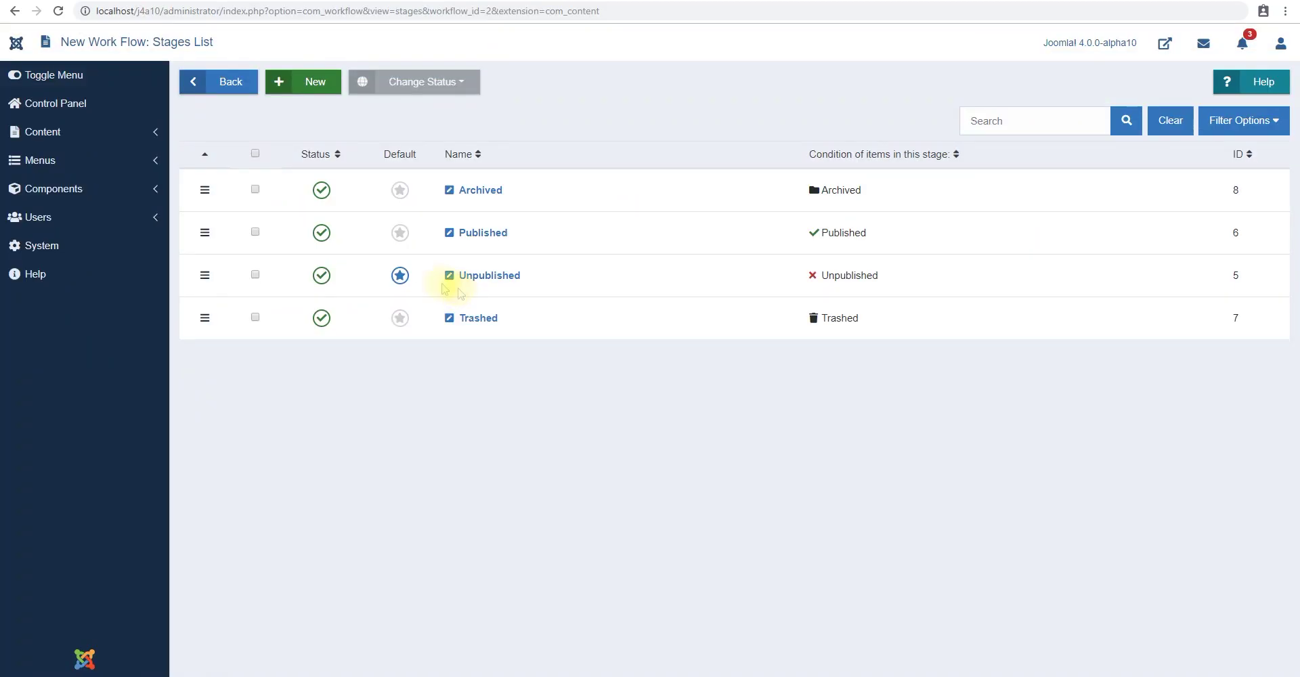
# - Open Content > Articles, then collapse and re-expand the Content submenu
pyautogui.click(78, 131)
pyautogui.click(52, 155)
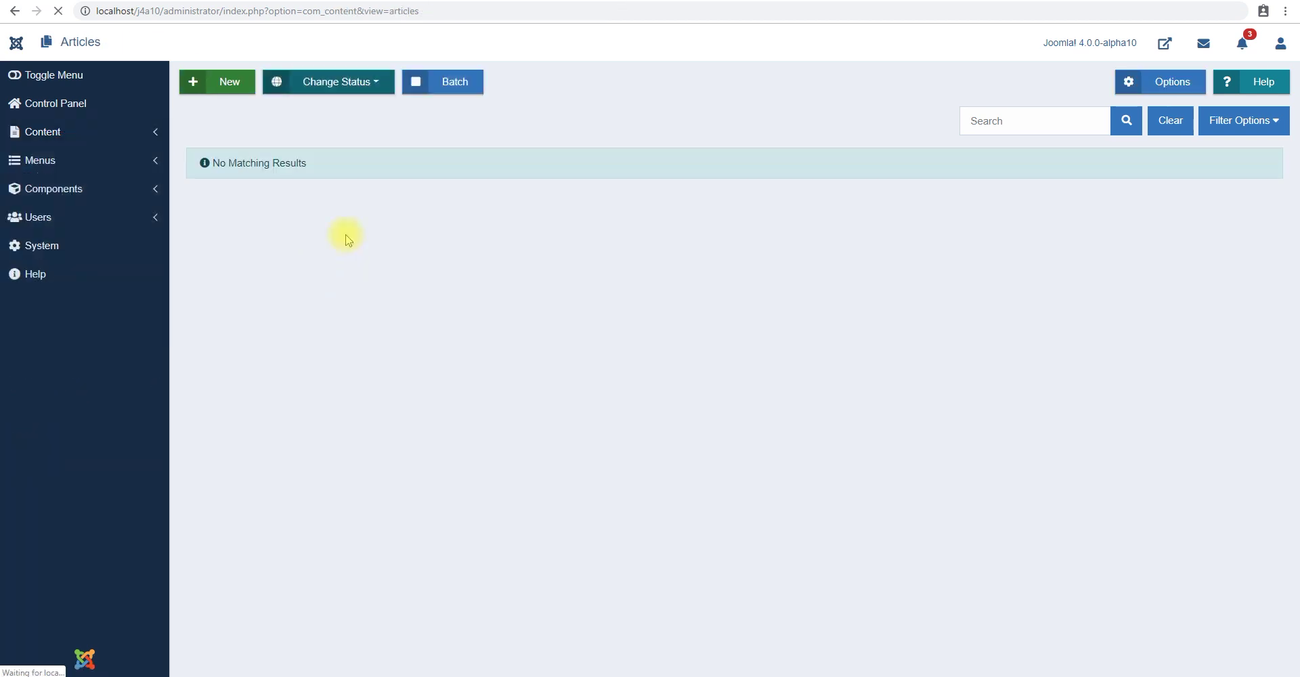
pyautogui.click(112, 131)
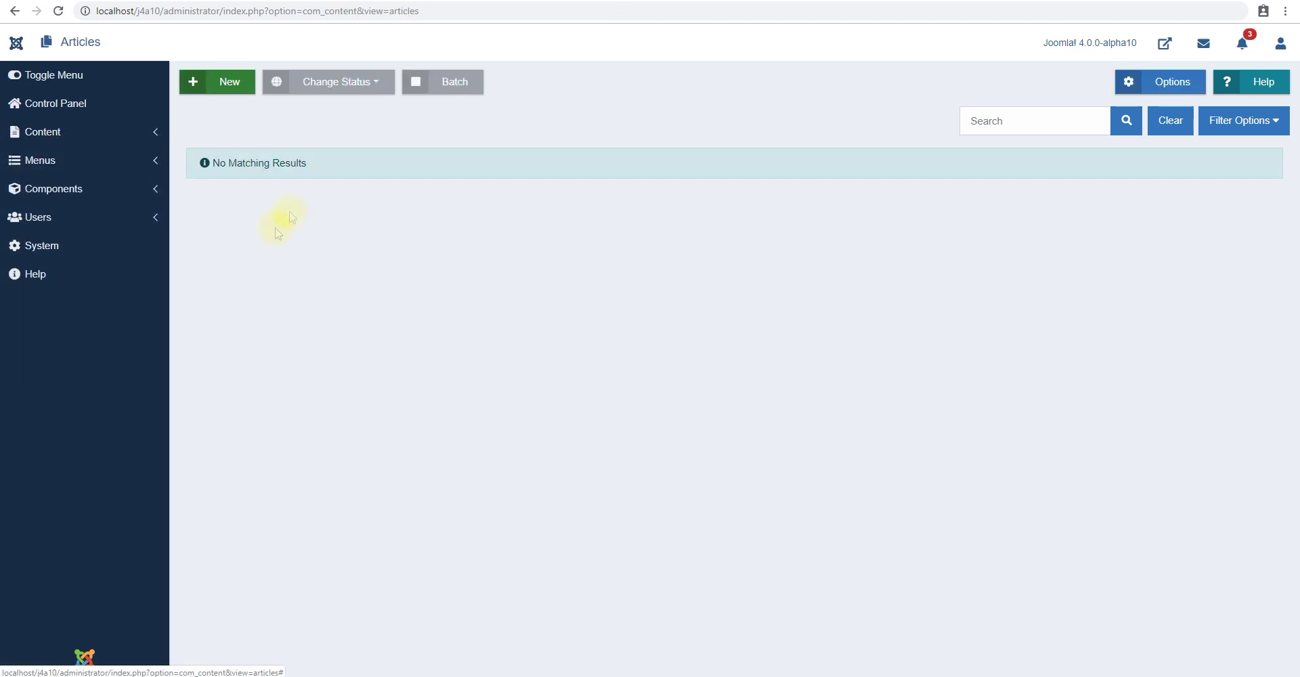
pyautogui.click(95, 132)
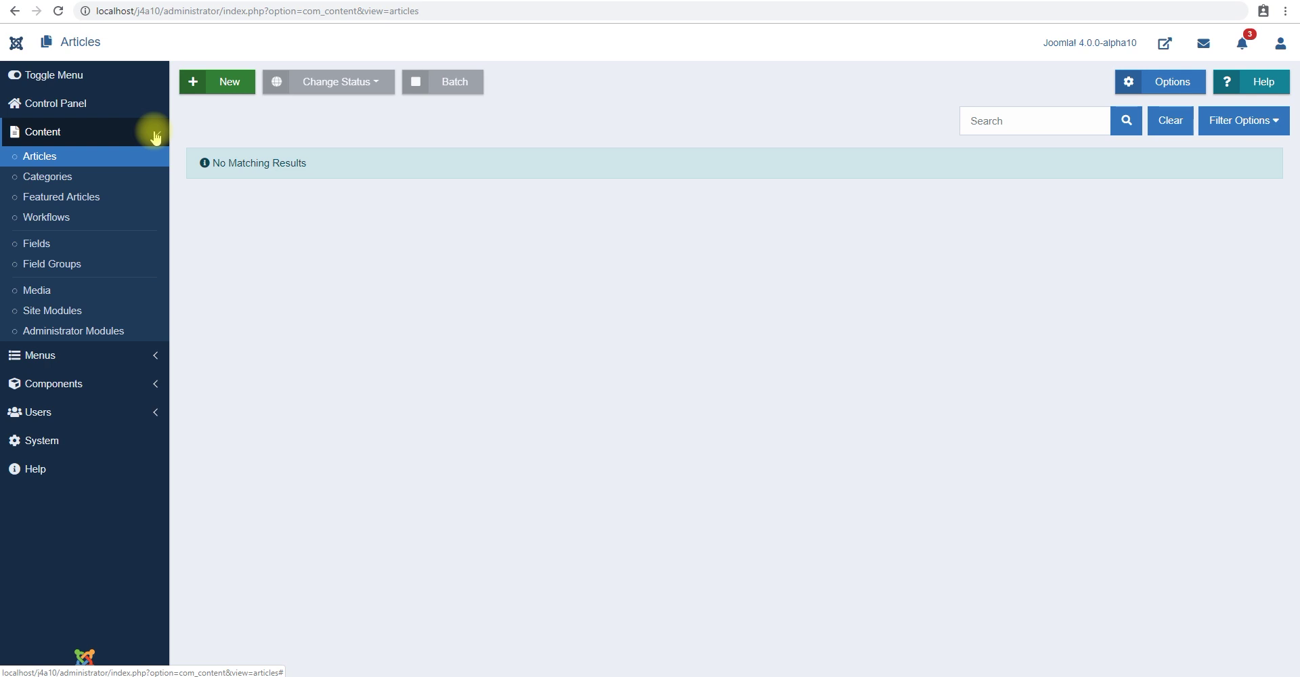
pyautogui.click(154, 132)
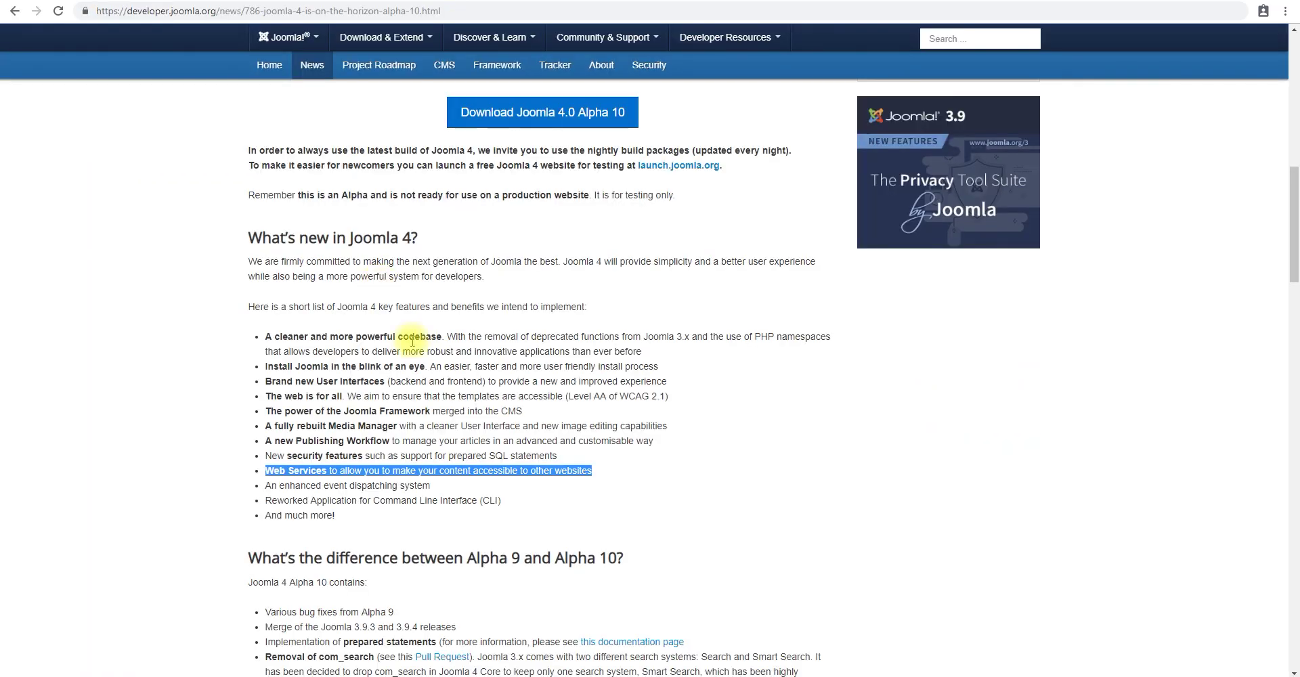
pyautogui.moveTo(509, 509); pyautogui.dragTo(271, 396)
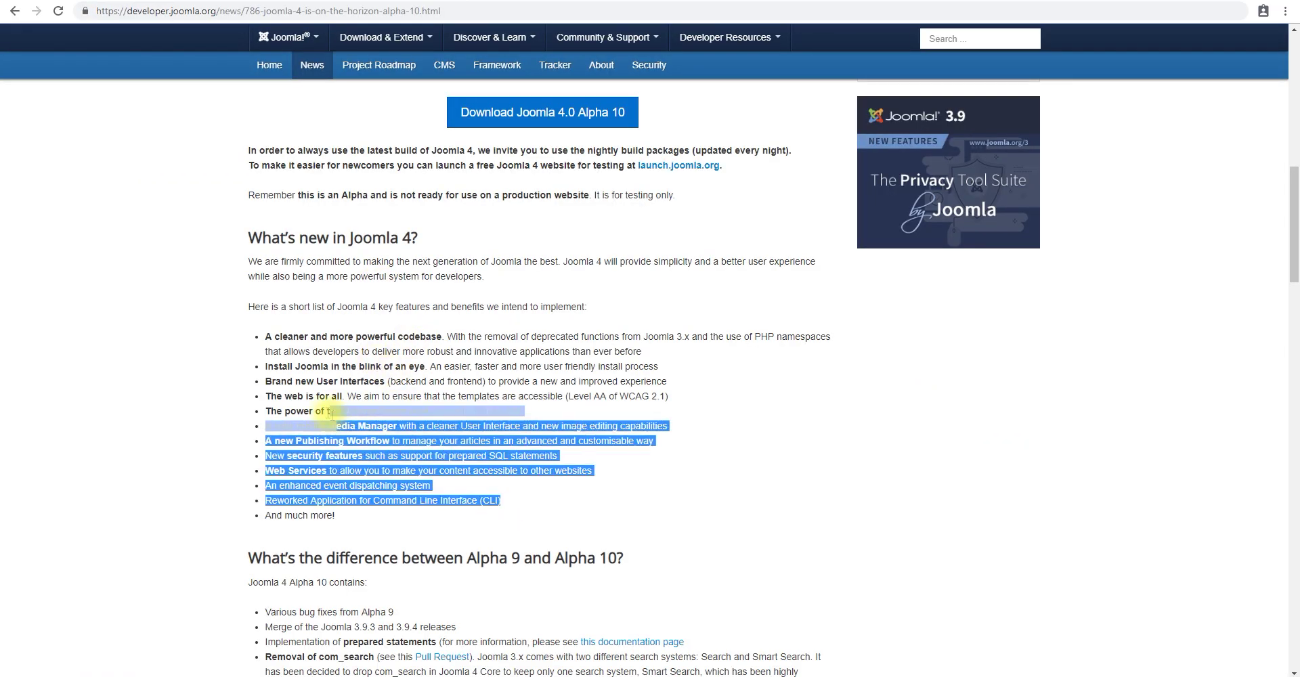
pyautogui.click(271, 374)
pyautogui.scroll(-1, 331, 407)
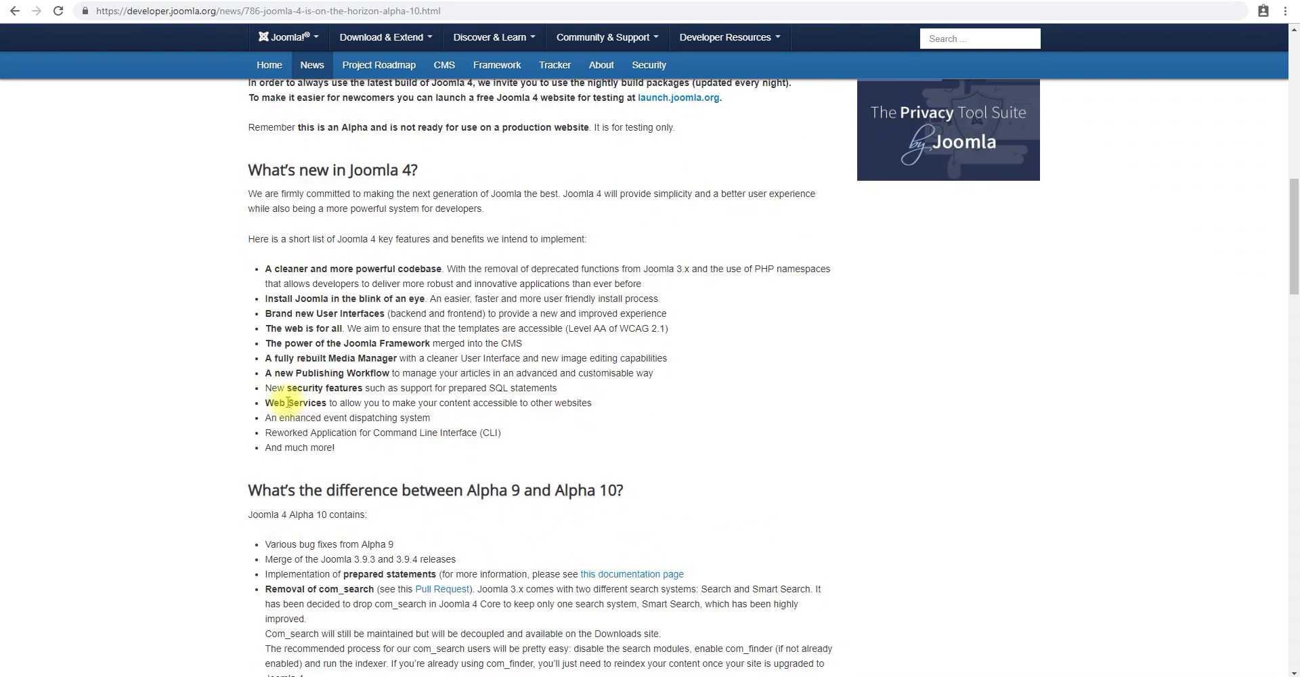
pyautogui.moveTo(274, 402); pyautogui.dragTo(344, 406)
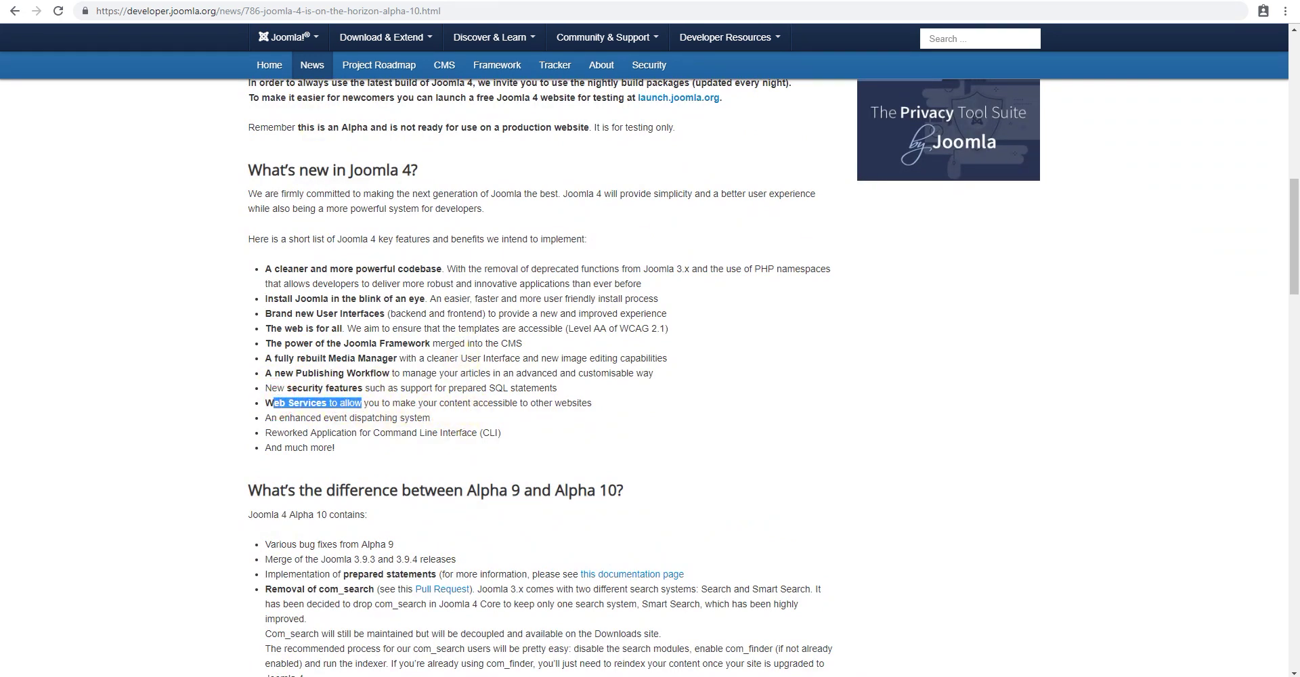
pyautogui.hotkey('ctrl', 'Tab')
# - Expand the Users, Components, Menus and Content sidebar sections, then go to the Control Panel
pyautogui.click(130, 219)
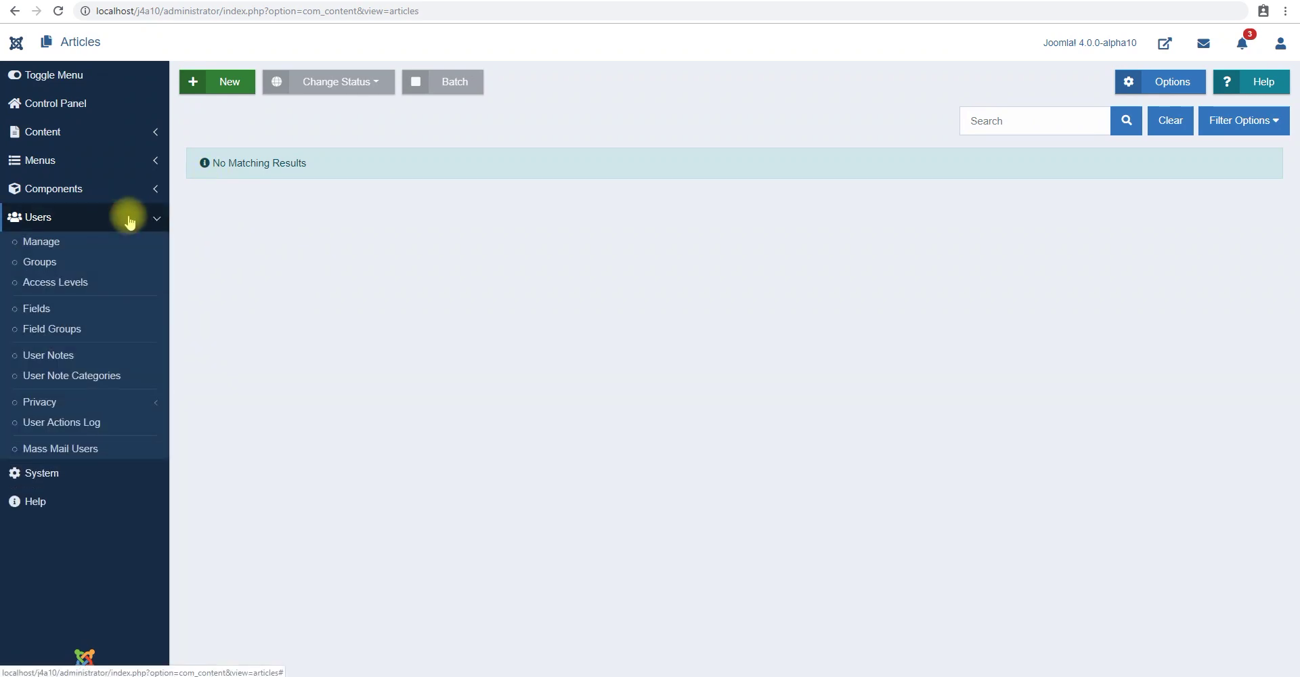
pyautogui.click(110, 189)
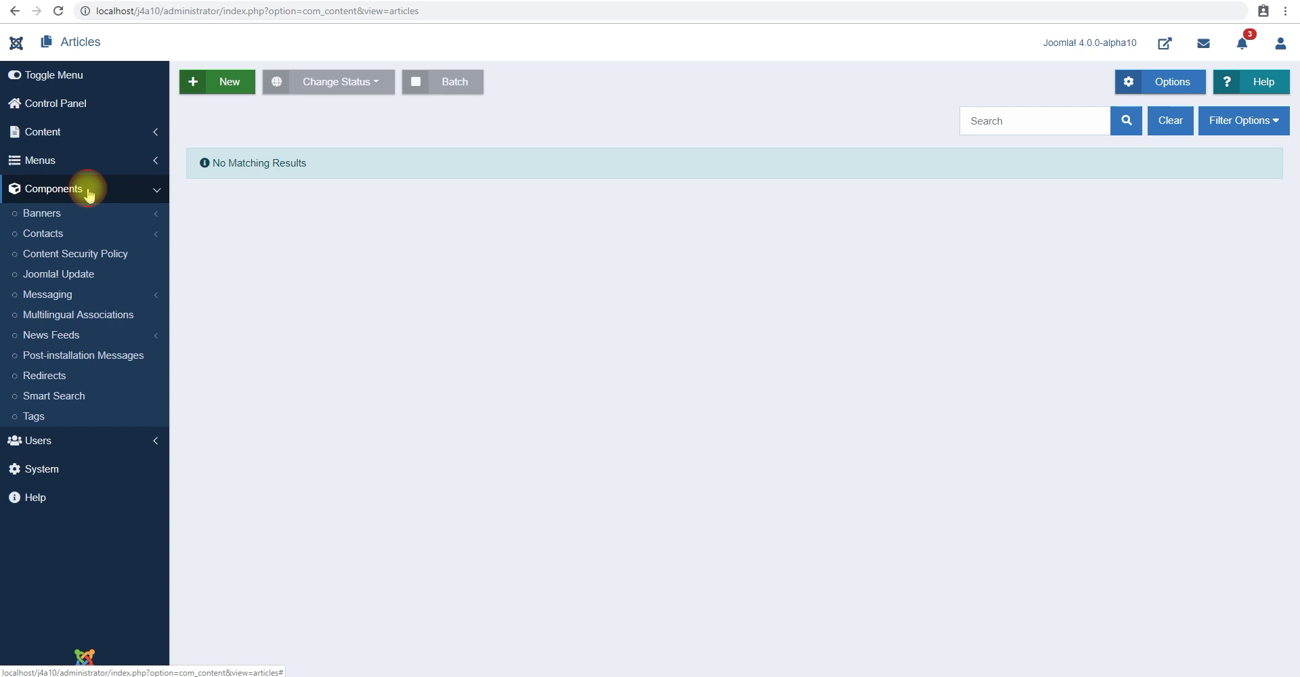
pyautogui.click(48, 162)
pyautogui.click(47, 134)
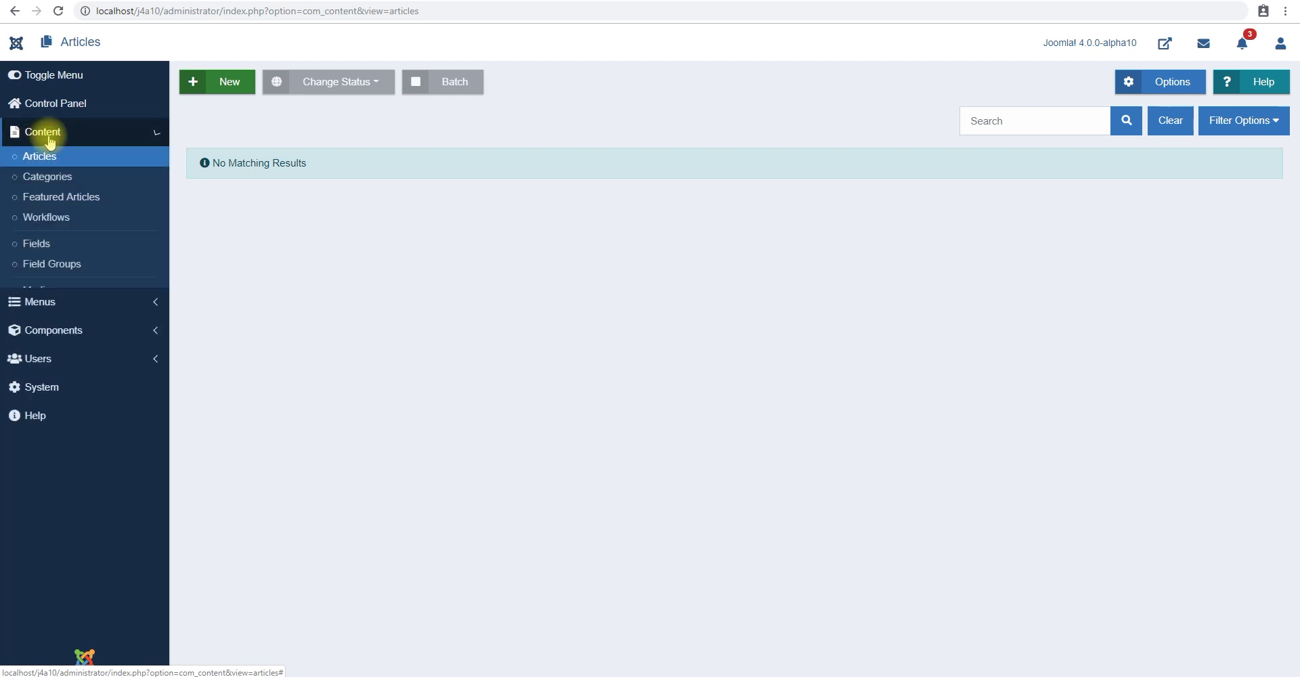
pyautogui.click(49, 135)
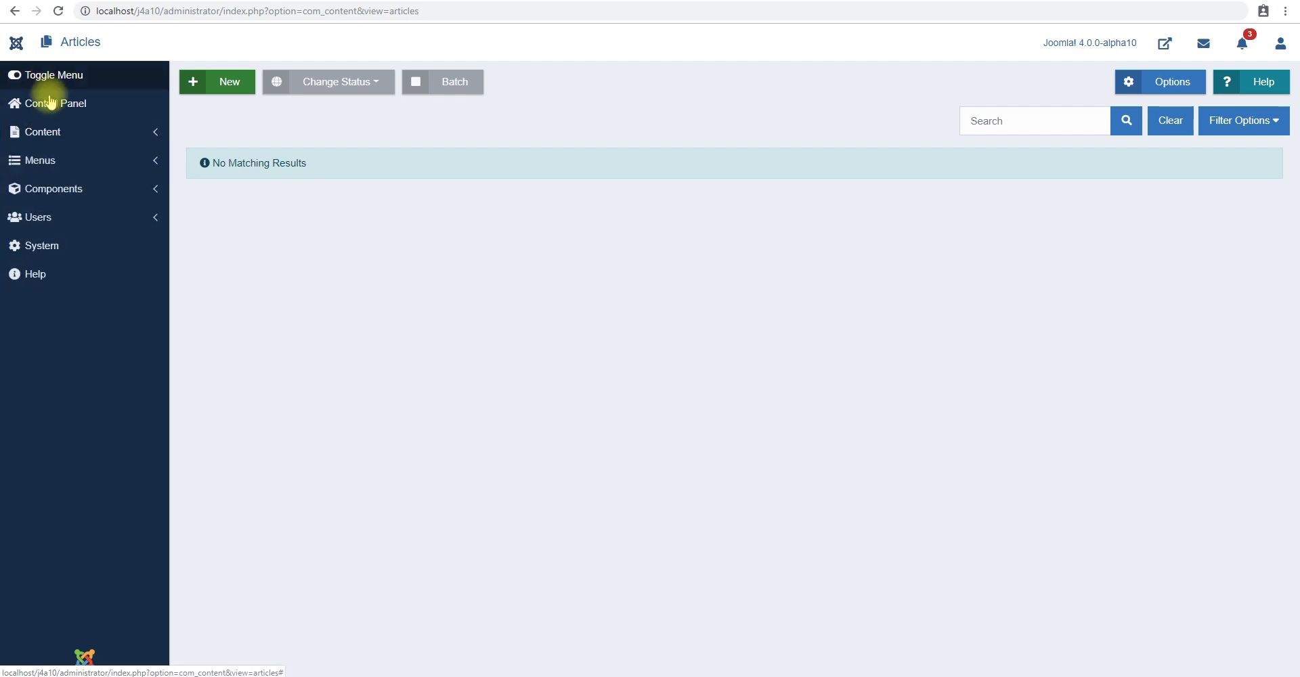
pyautogui.click(56, 105)
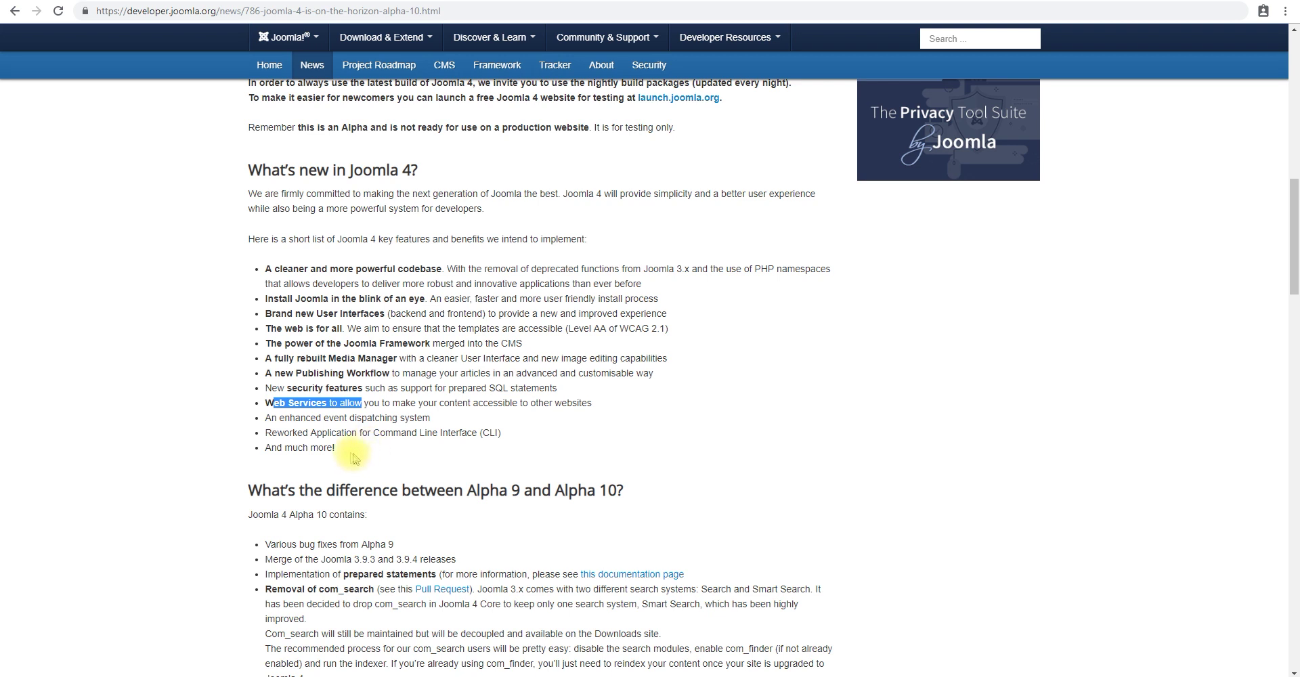
# - Highlight the enhanced event dispatching line, then view the admin Control Panel
pyautogui.moveTo(266, 417); pyautogui.dragTo(436, 424)
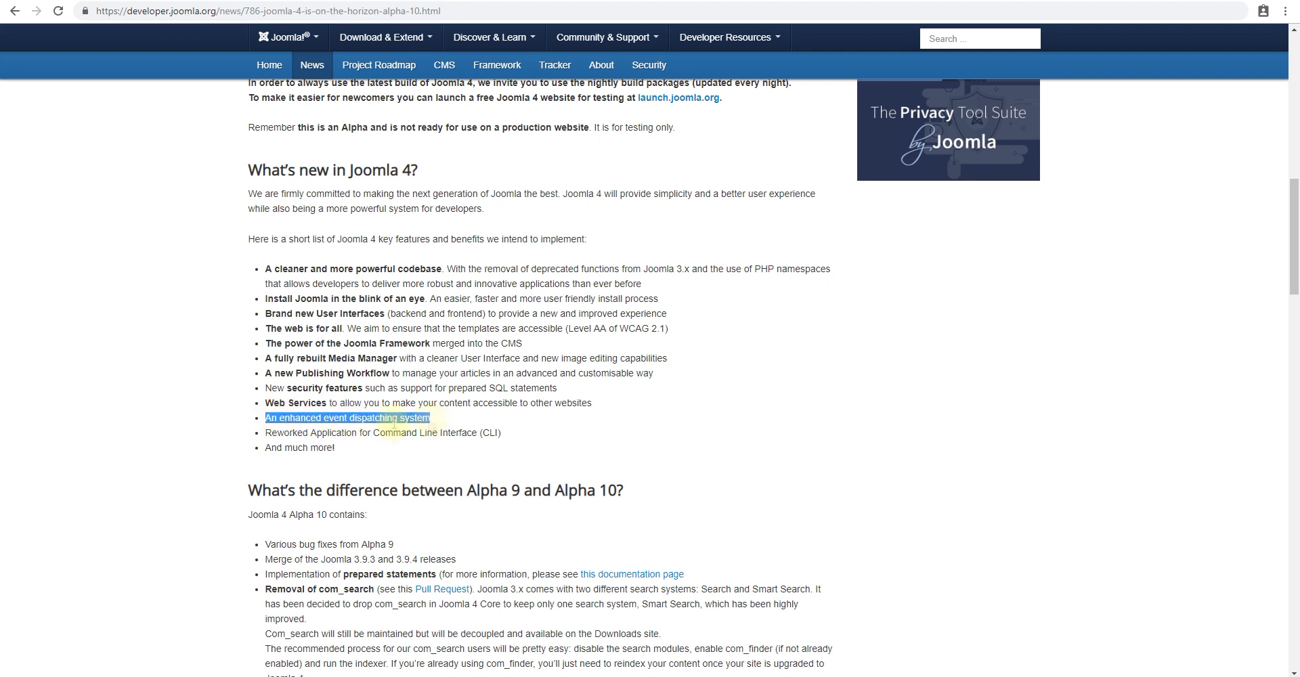
pyautogui.moveTo(272, 418); pyautogui.dragTo(443, 424)
pyautogui.click(133, 2)
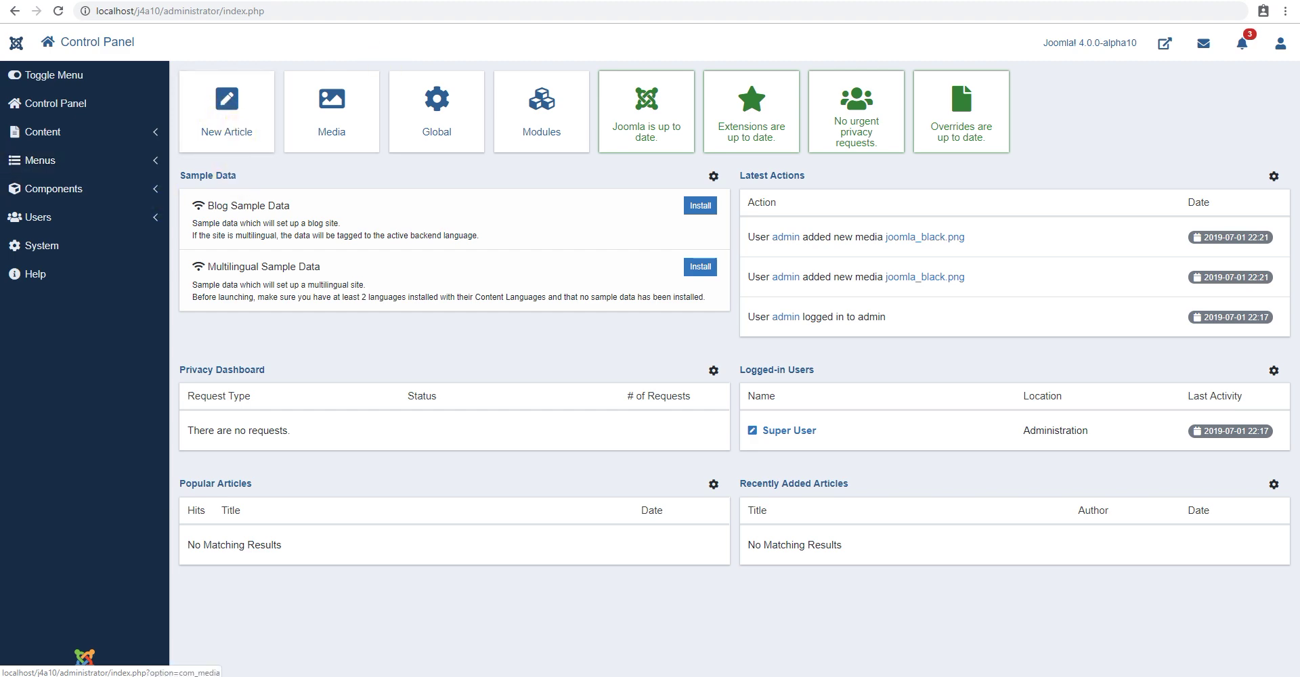
# - Back in the article, highlight the command line interface line and scroll to Alpha 9 vs Alpha 10
pyautogui.hotkey('ctrl', 'Tab')
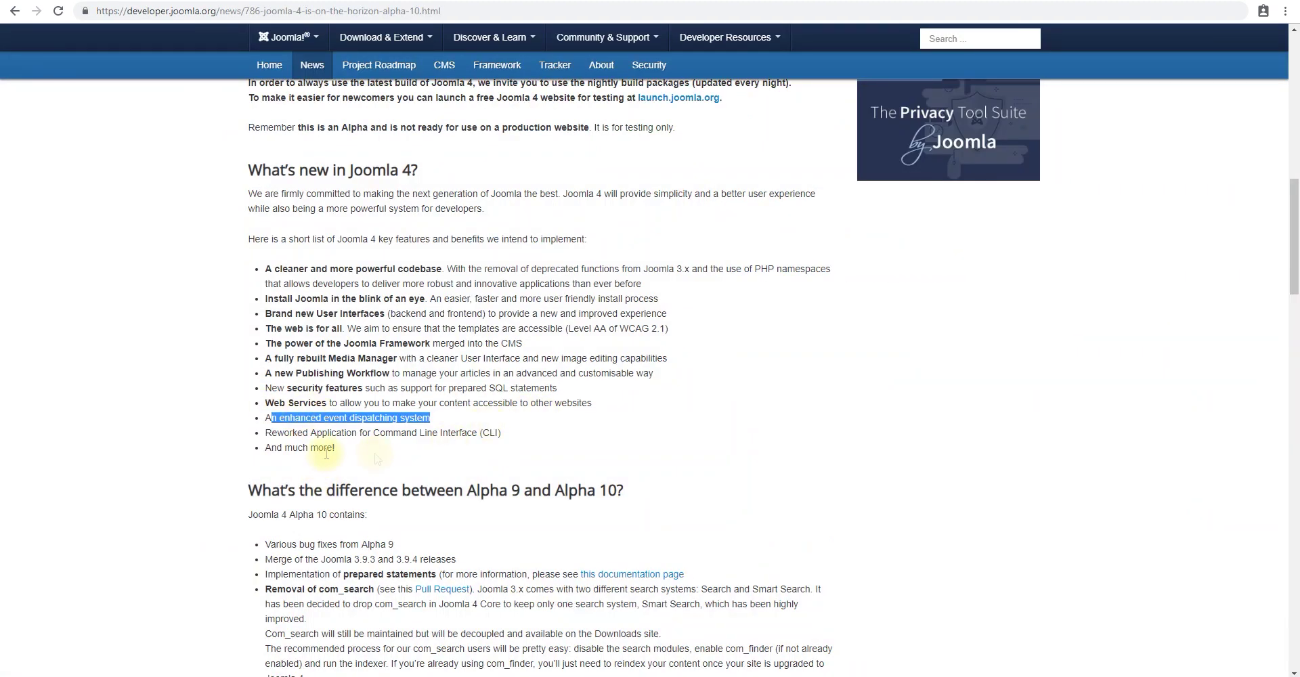
pyautogui.moveTo(277, 432); pyautogui.dragTo(495, 433)
pyautogui.moveTo(284, 408); pyautogui.dragTo(354, 429)
pyautogui.click(354, 429)
pyautogui.scroll(-4, 426, 432)
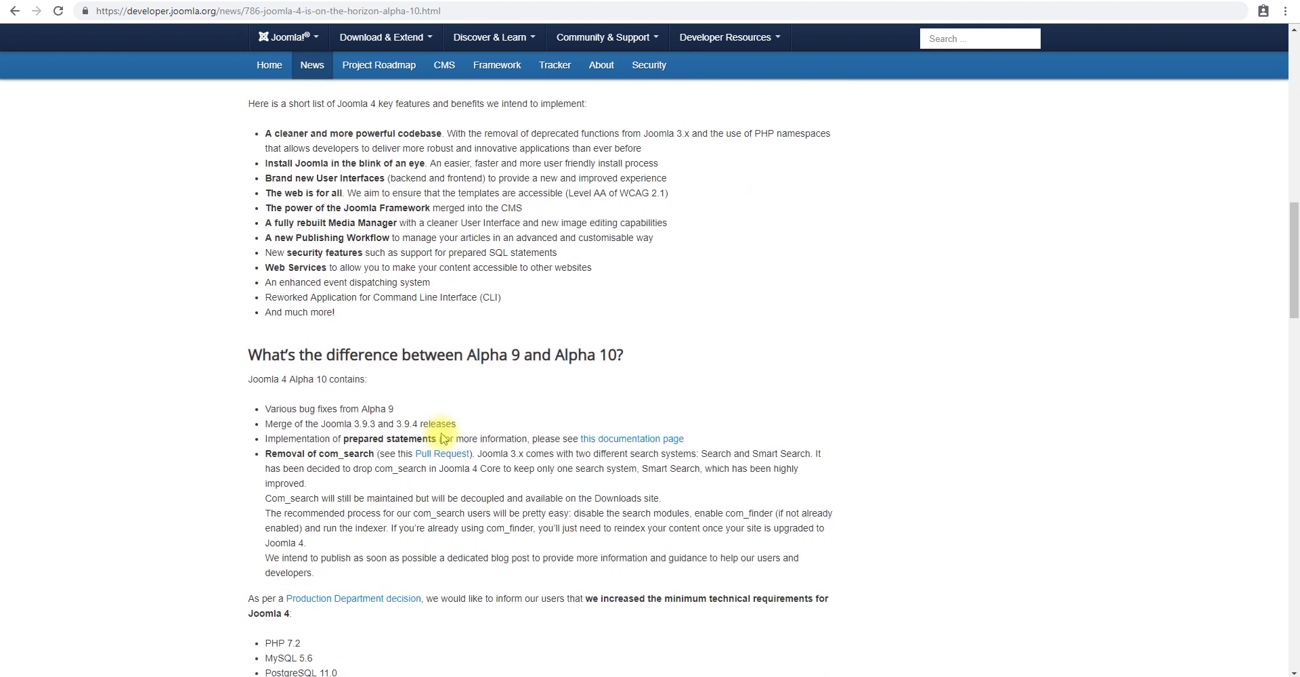